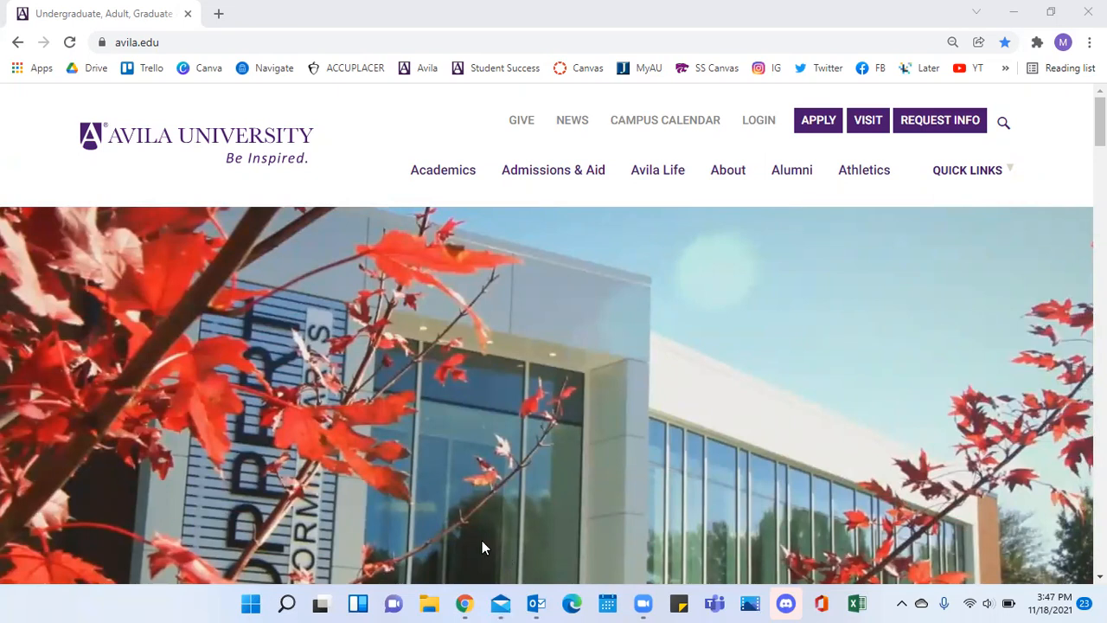
Switch to the Mail app and read the Success Coaching Referral case assignment email down to its case link.
{"action": "left_click", "coordinate": [500, 603]}
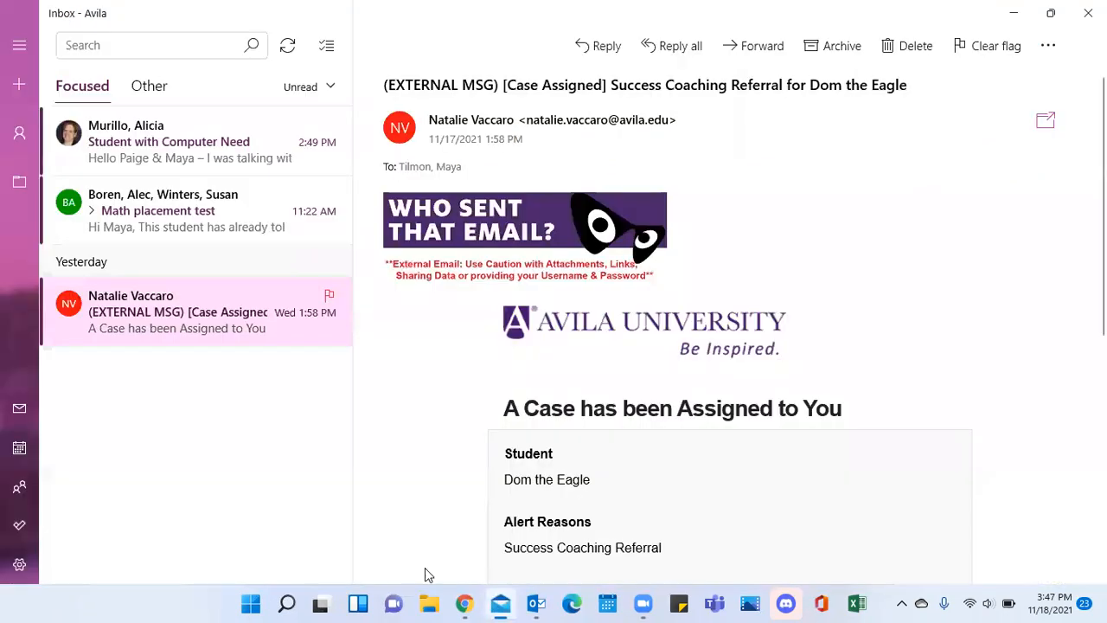
{"action": "double_click", "coordinate": [209, 314]}
{"action": "left_click", "coordinate": [209, 313]}
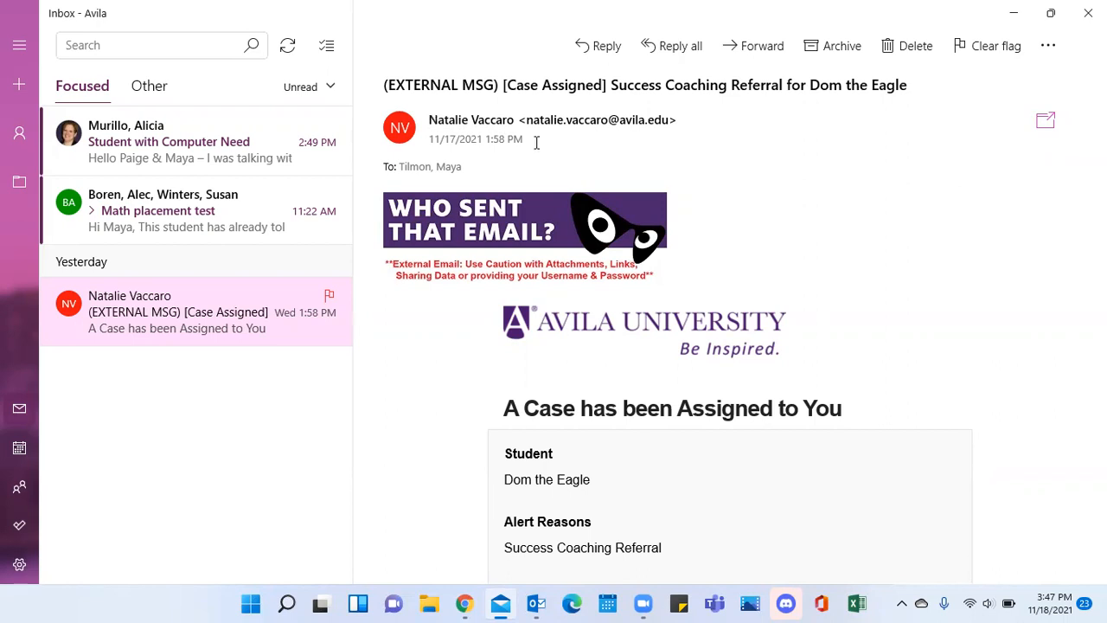
{"action": "scroll", "coordinate": [825, 279], "scroll_direction": "down", "scroll_amount": 3}
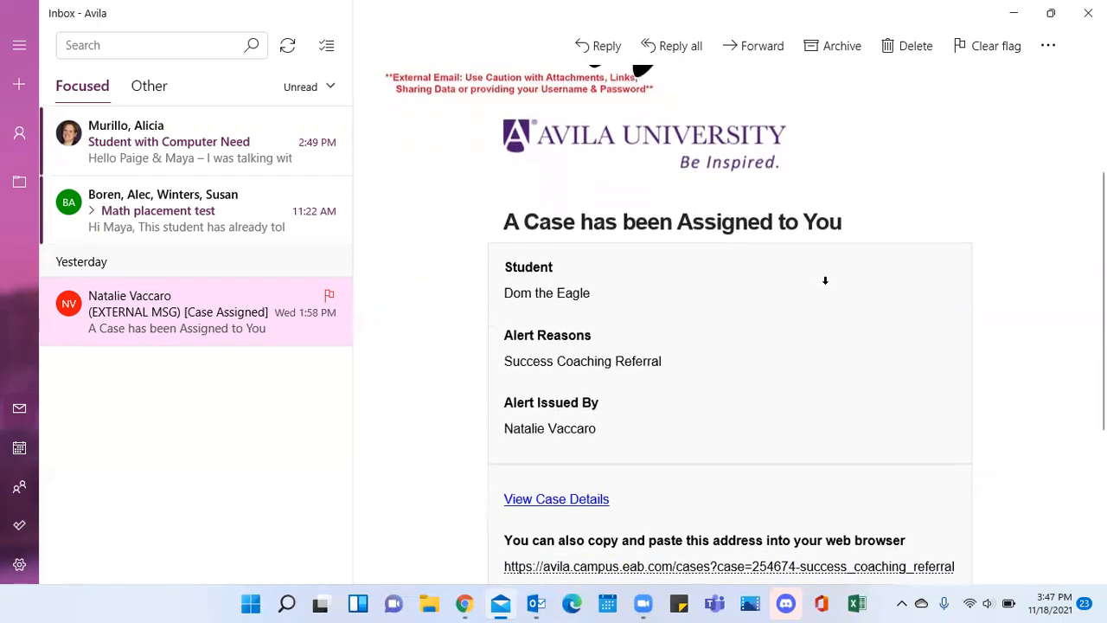
{"action": "scroll", "coordinate": [825, 279], "scroll_direction": "down", "scroll_amount": 2}
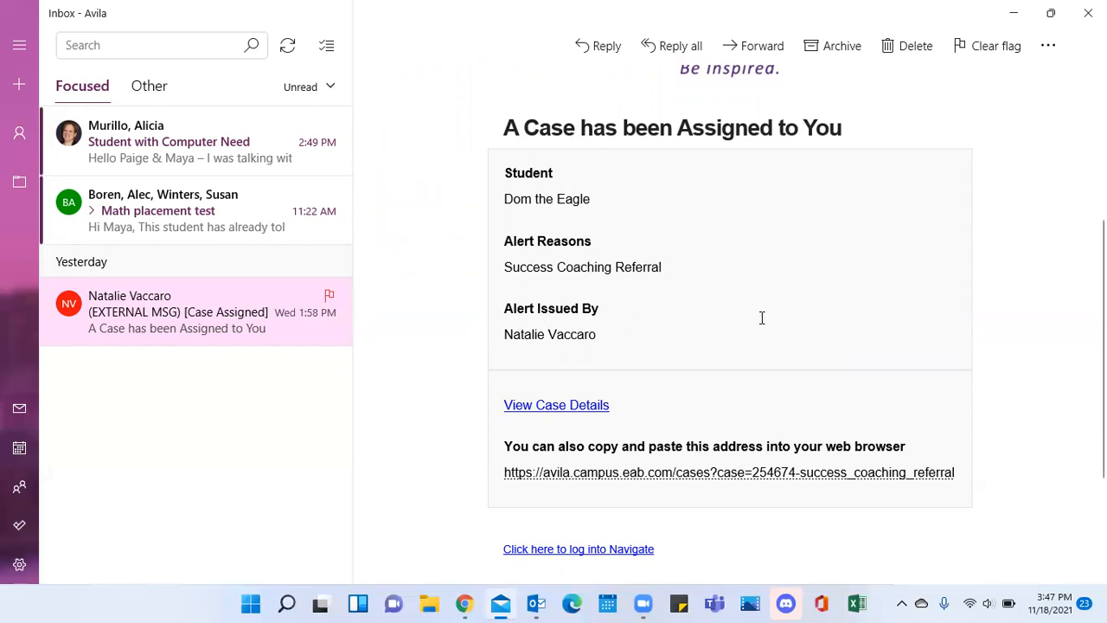
{"action": "scroll", "coordinate": [762, 317], "scroll_direction": "down", "scroll_amount": 4}
{"action": "scroll", "coordinate": [559, 276], "scroll_direction": "up", "scroll_amount": 2}
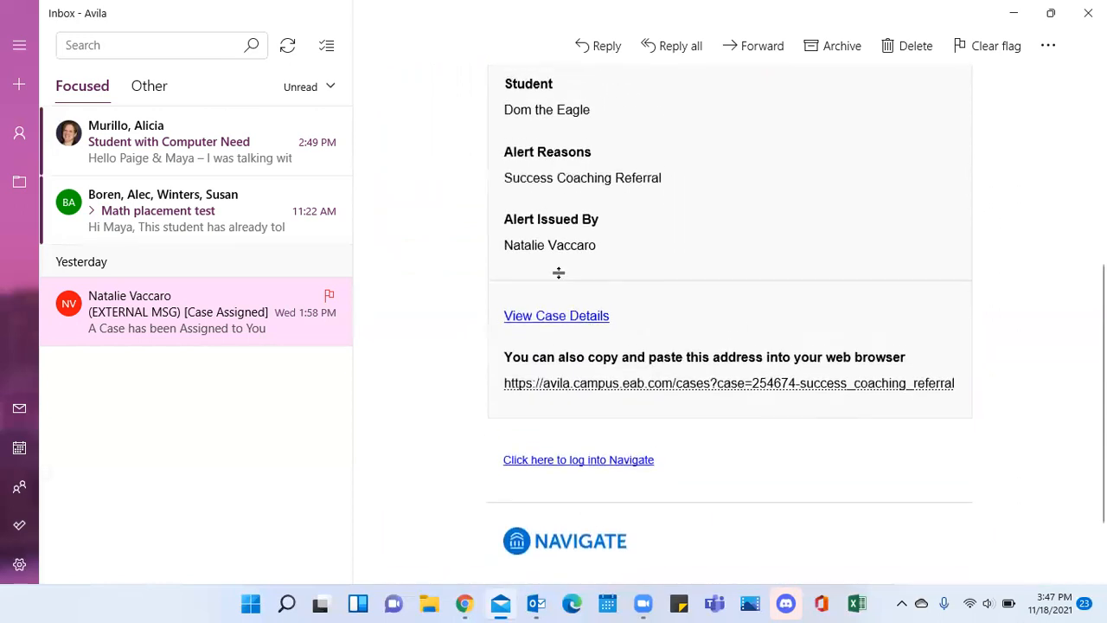
Log in to Navigate through the email's View Case Details link, and follow that link again from Mail to open the case.
{"action": "left_click", "coordinate": [581, 325]}
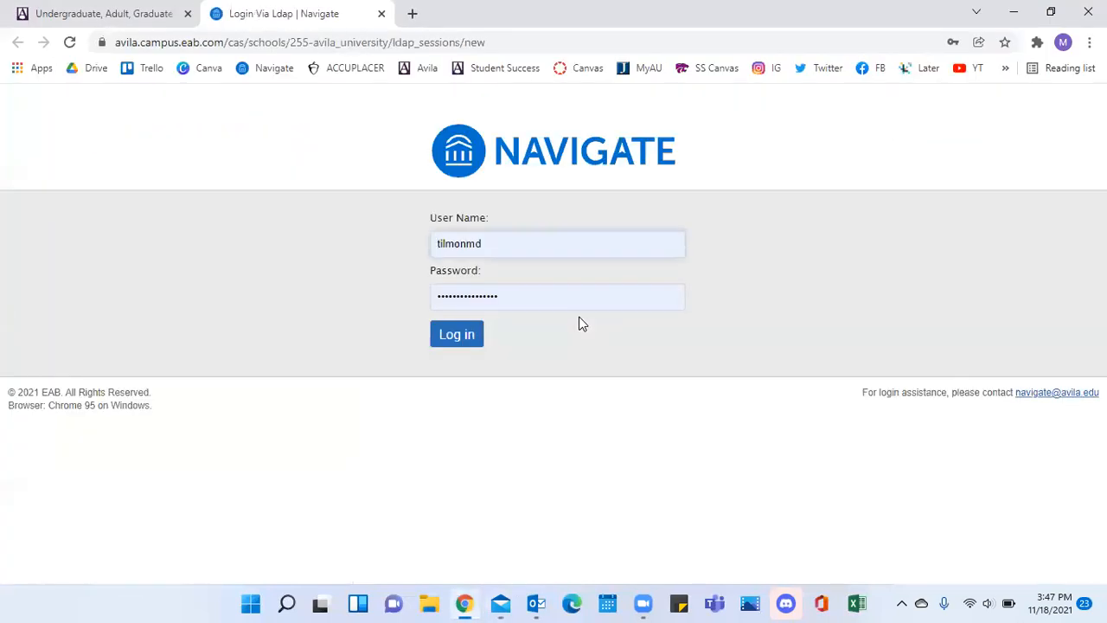
{"action": "left_click", "coordinate": [464, 335]}
{"action": "left_click", "coordinate": [451, 334]}
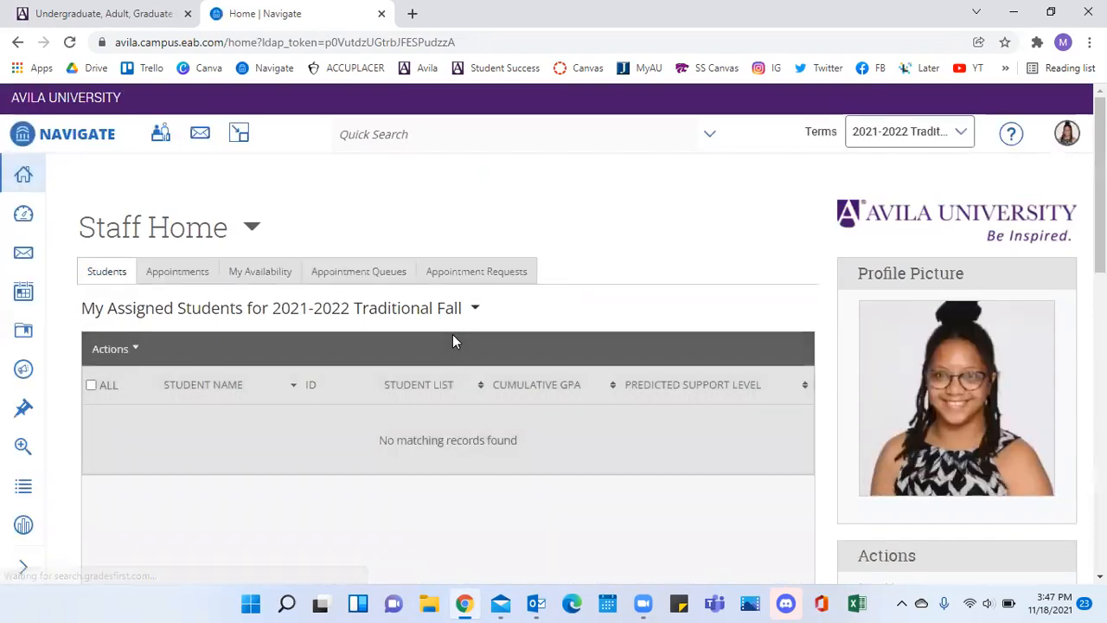
{"action": "left_click", "coordinate": [500, 603]}
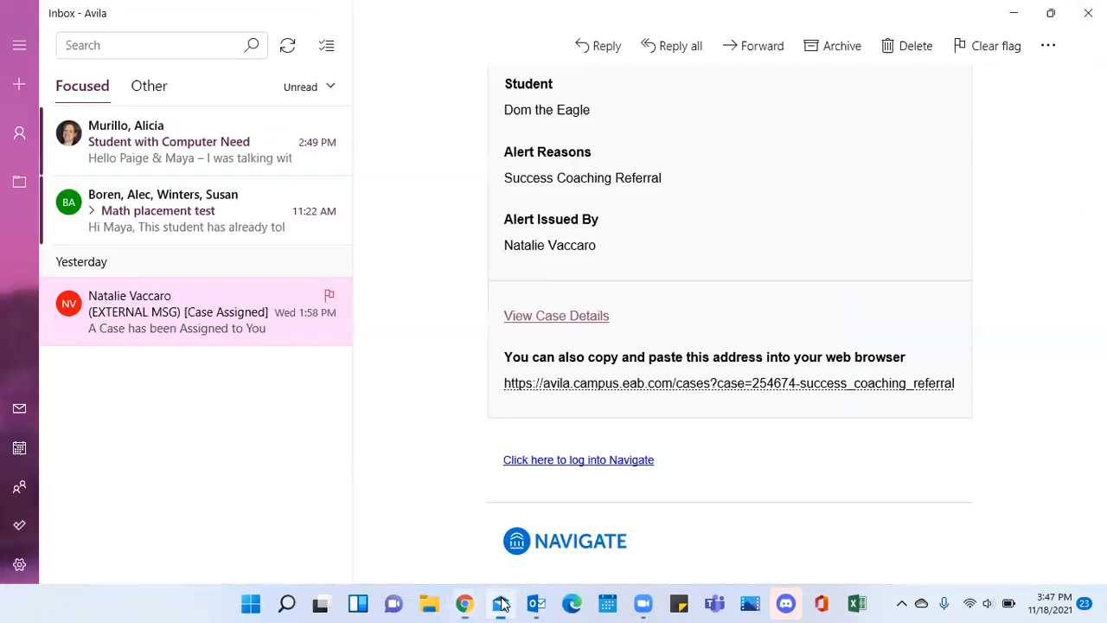
{"action": "left_click", "coordinate": [583, 322]}
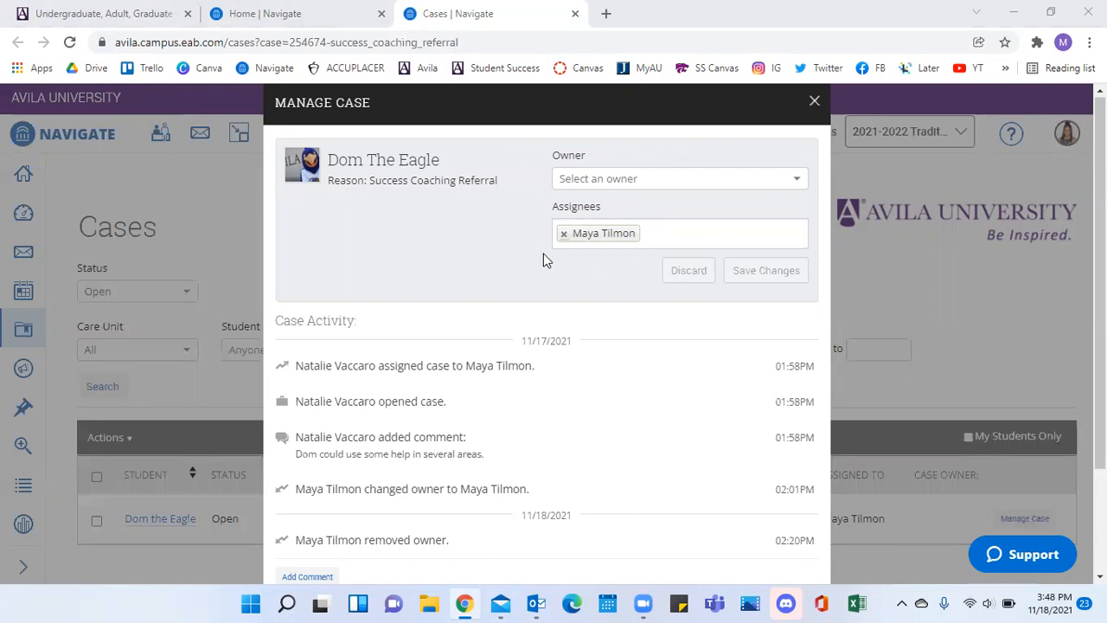
Review the owner, assignees and activity history in the Manage Case dialog, and dismiss the dialog without changes.
{"action": "scroll", "coordinate": [607, 282], "scroll_direction": "down", "scroll_amount": 1}
{"action": "scroll", "coordinate": [606, 286], "scroll_direction": "up", "scroll_amount": 1}
{"action": "scroll", "coordinate": [609, 299], "scroll_direction": "down", "scroll_amount": 1}
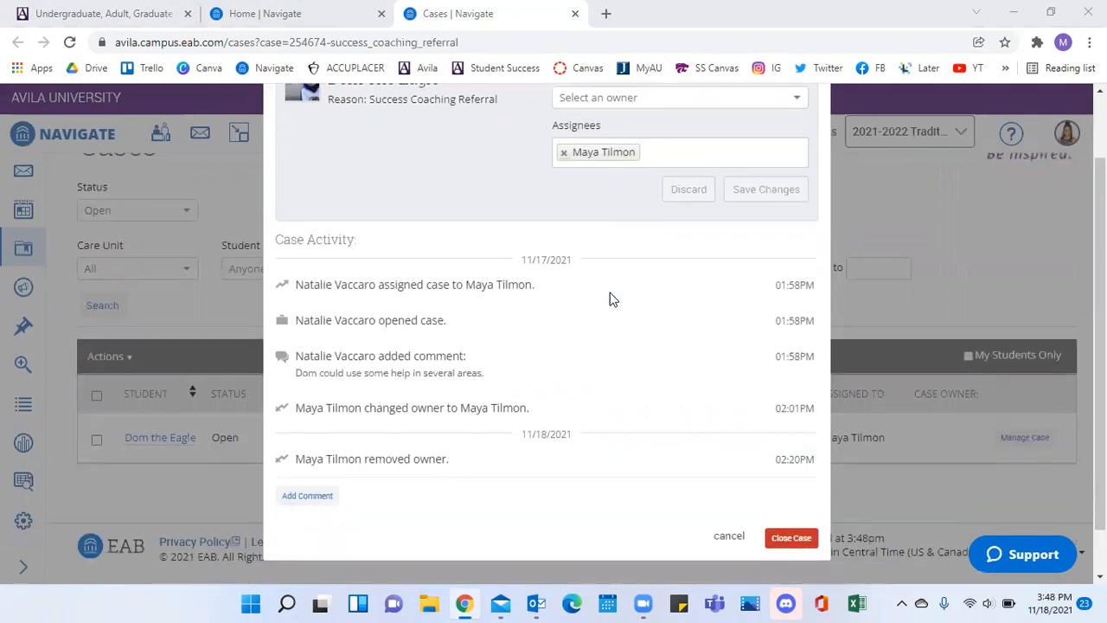
{"action": "scroll", "coordinate": [609, 299], "scroll_direction": "up", "scroll_amount": 1}
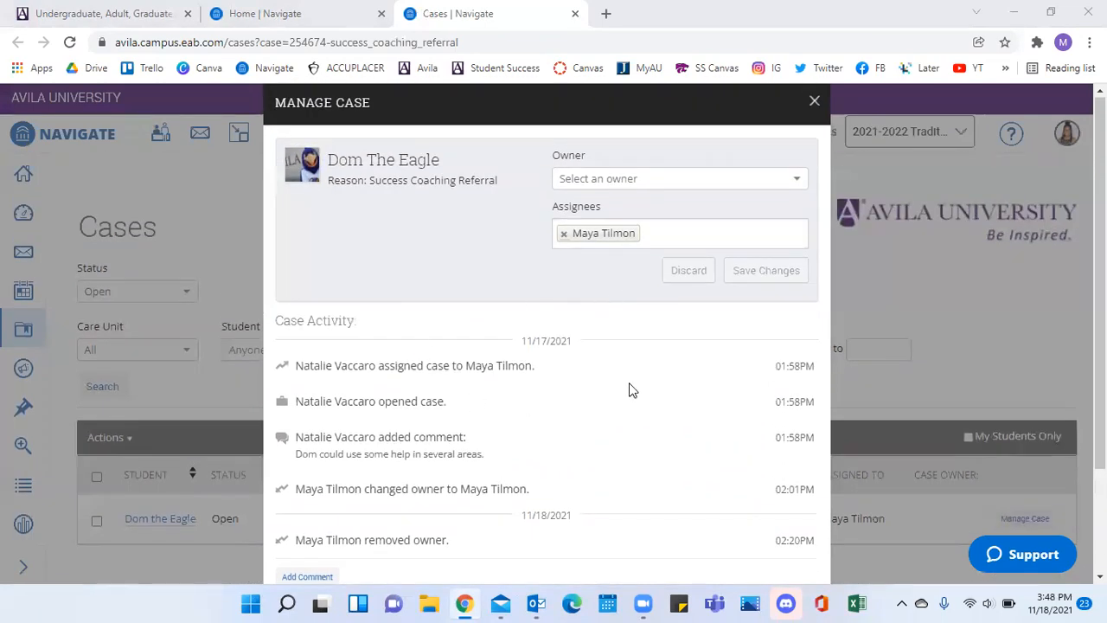
{"action": "scroll", "coordinate": [541, 365], "scroll_direction": "down", "scroll_amount": 1}
{"action": "scroll", "coordinate": [541, 366], "scroll_direction": "up", "scroll_amount": 1}
{"action": "scroll", "coordinate": [298, 445], "scroll_direction": "down", "scroll_amount": 2}
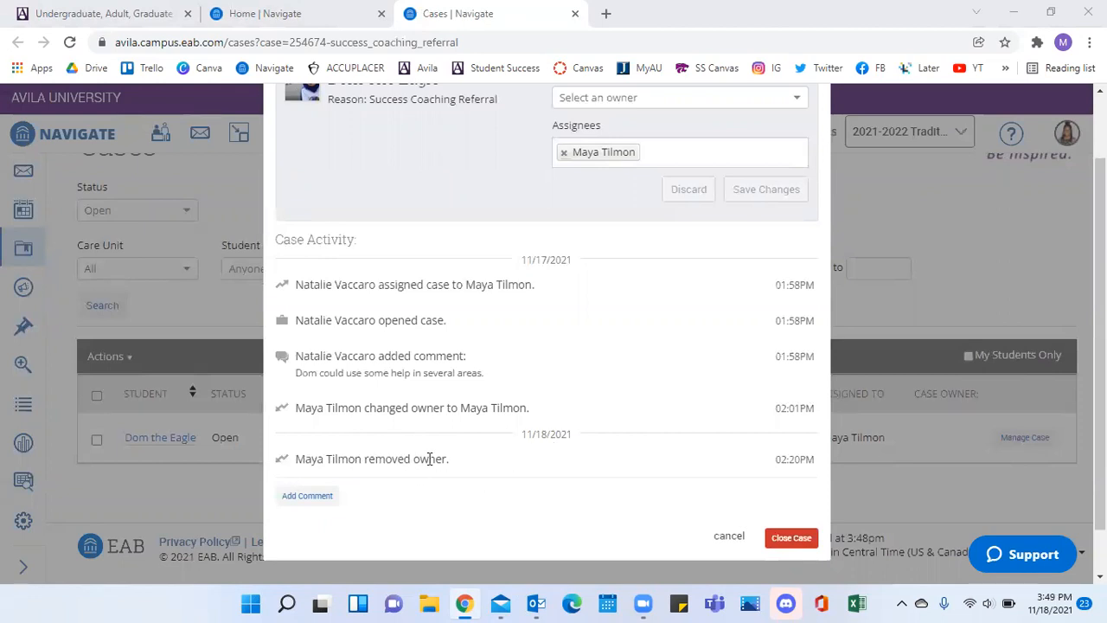
{"action": "scroll", "coordinate": [625, 474], "scroll_direction": "up", "scroll_amount": 1}
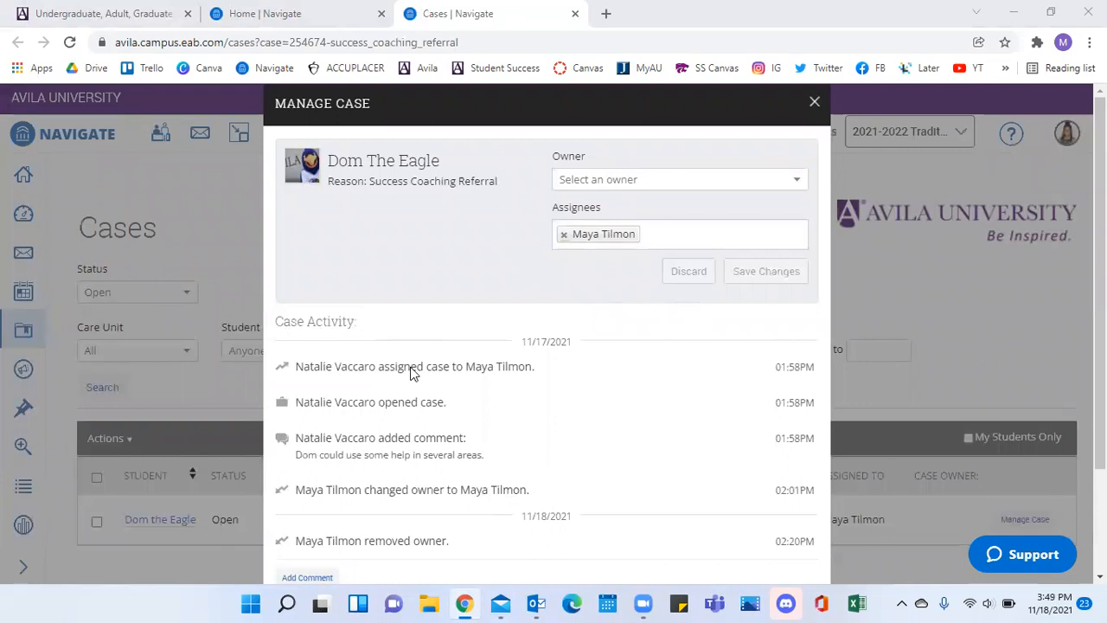
{"action": "left_click", "coordinate": [814, 101]}
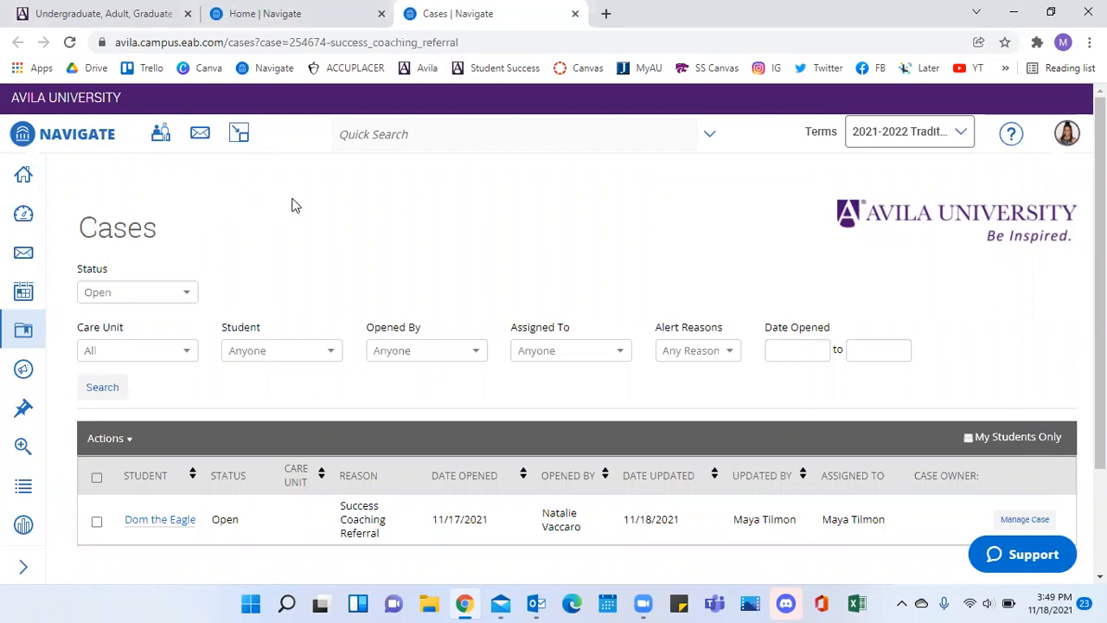
Go from the Navigate home page to the Cases page and open the profile of the student with the Success Coaching Referral.
{"action": "left_click", "coordinate": [348, 75]}
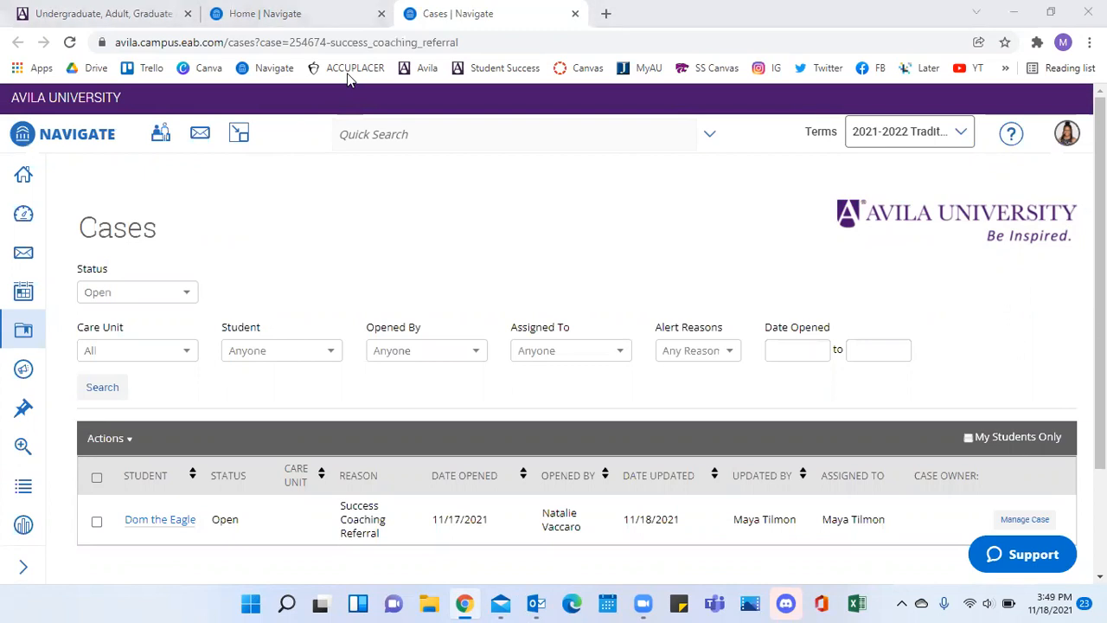
{"action": "left_click", "coordinate": [333, 17]}
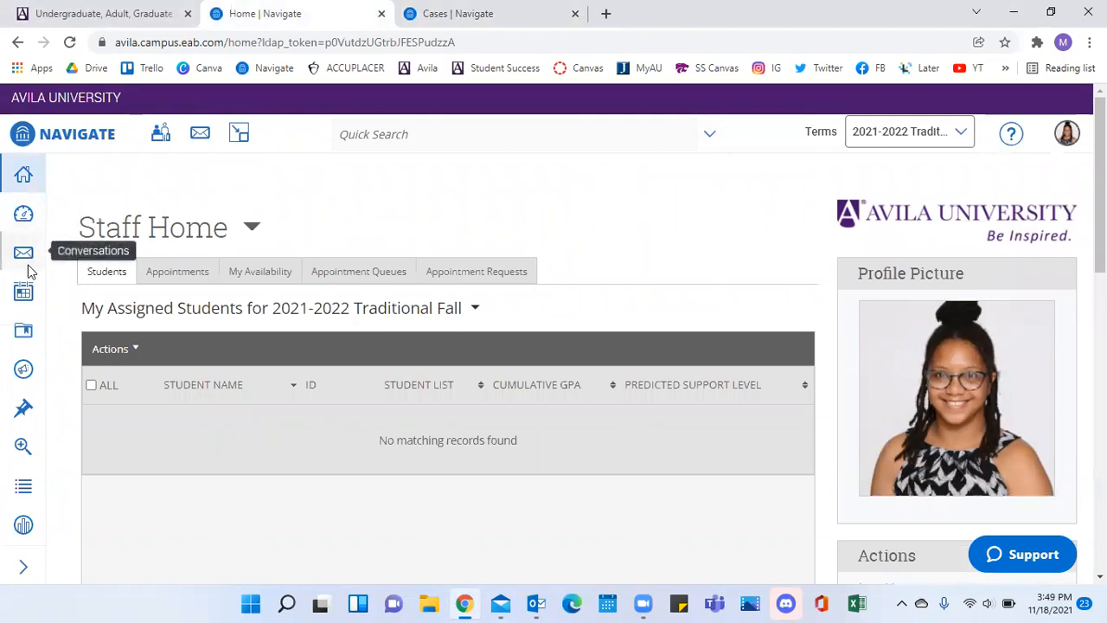
{"action": "left_click", "coordinate": [22, 333]}
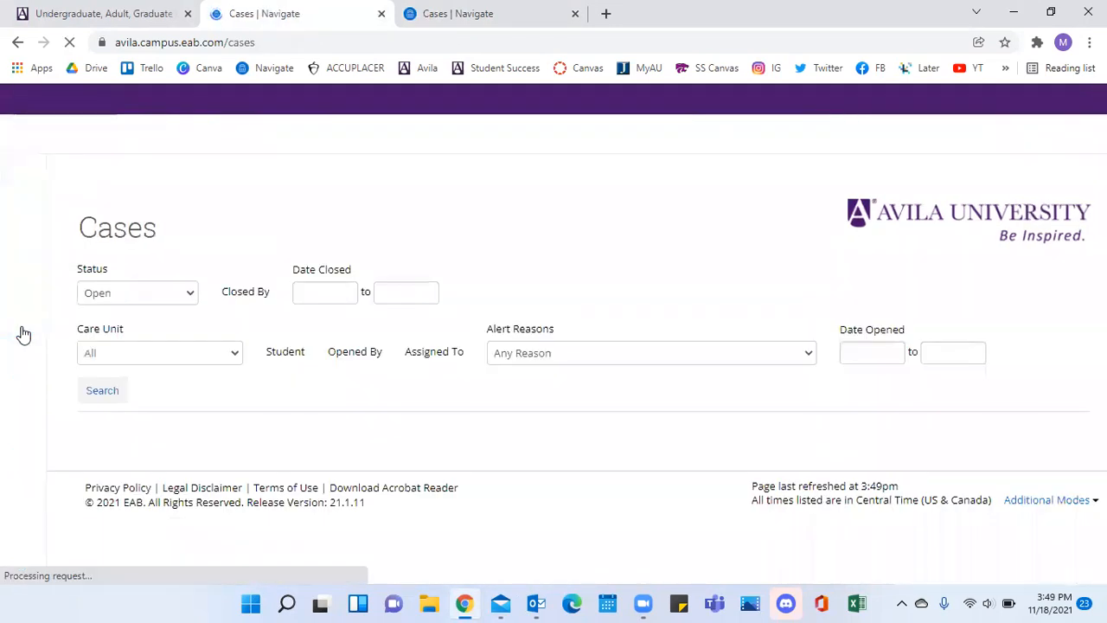
{"action": "scroll", "coordinate": [55, 333], "scroll_direction": "down", "scroll_amount": 2}
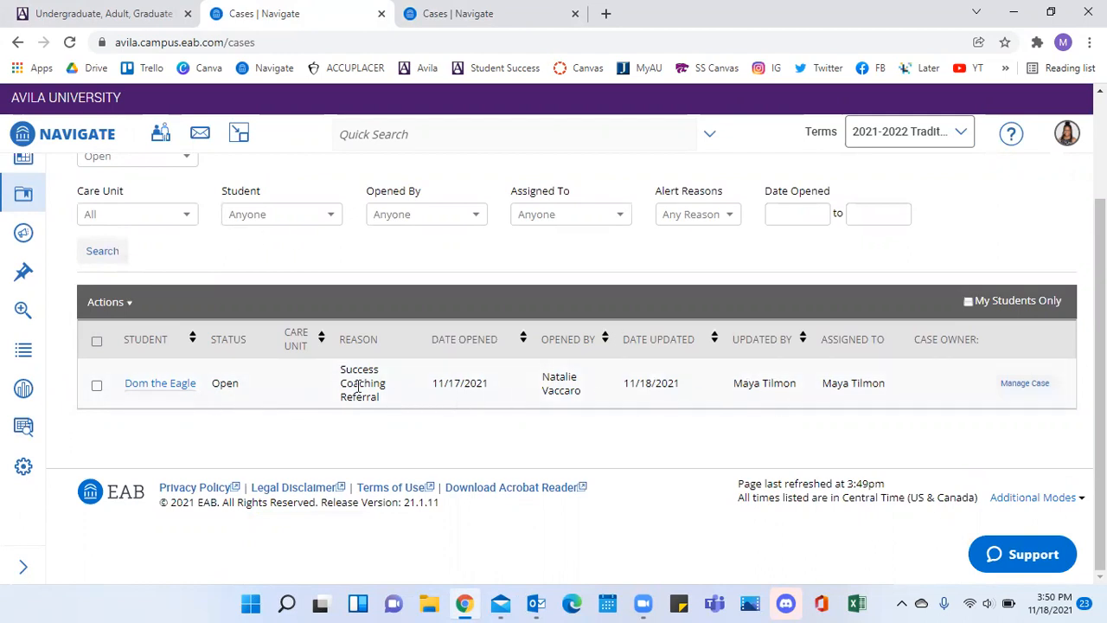
{"action": "left_click", "coordinate": [159, 392]}
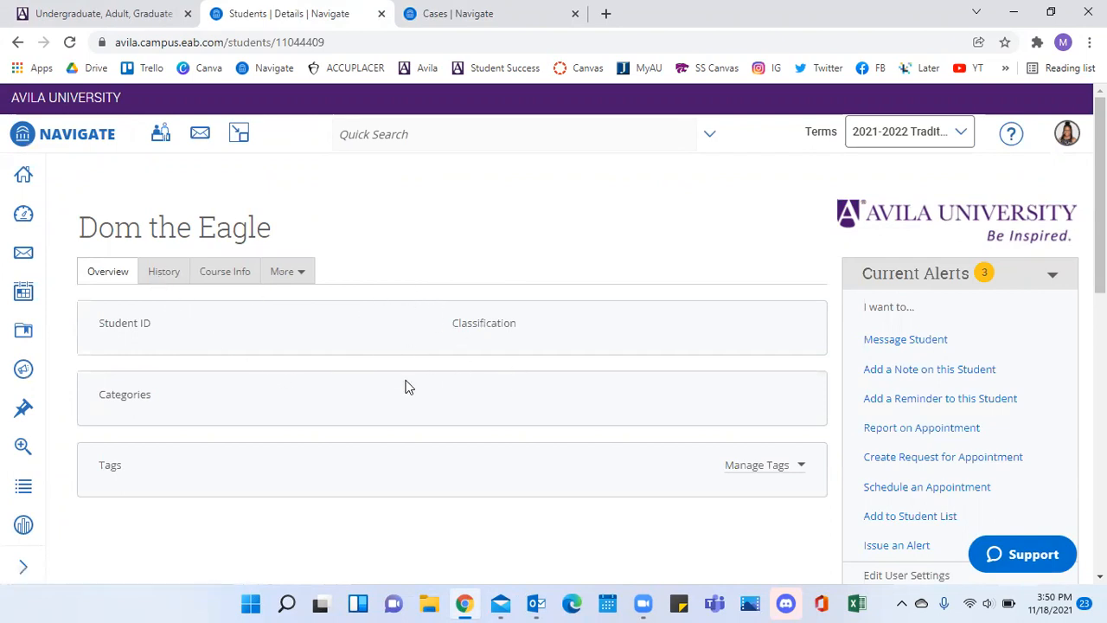
Look through the student's History and Course Info, and return to the profile Overview.
{"action": "left_click", "coordinate": [165, 277]}
{"action": "scroll", "coordinate": [401, 383], "scroll_direction": "down", "scroll_amount": 2}
{"action": "scroll", "coordinate": [401, 383], "scroll_direction": "up", "scroll_amount": 4}
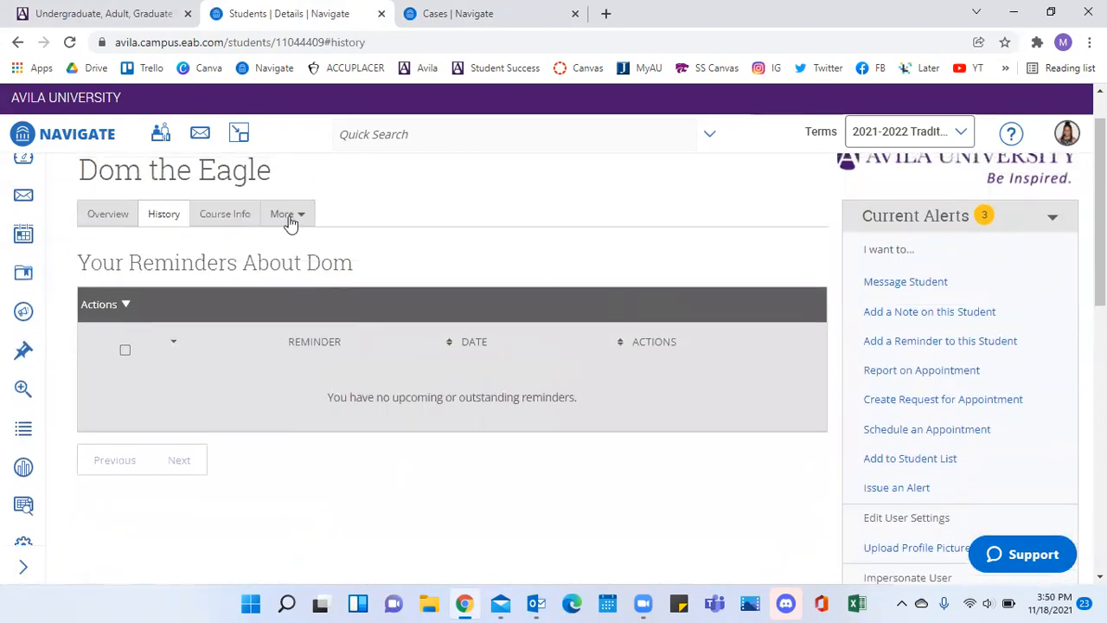
{"action": "scroll", "coordinate": [255, 270], "scroll_direction": "up", "scroll_amount": 1}
{"action": "left_click", "coordinate": [241, 273]}
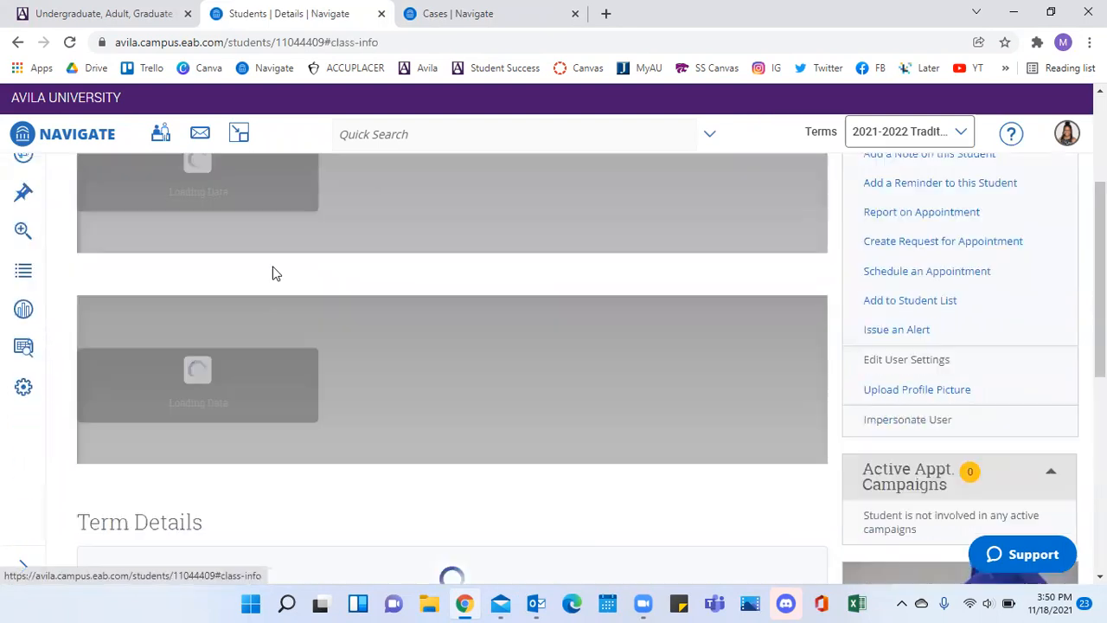
{"action": "scroll", "coordinate": [404, 281], "scroll_direction": "up", "scroll_amount": 2}
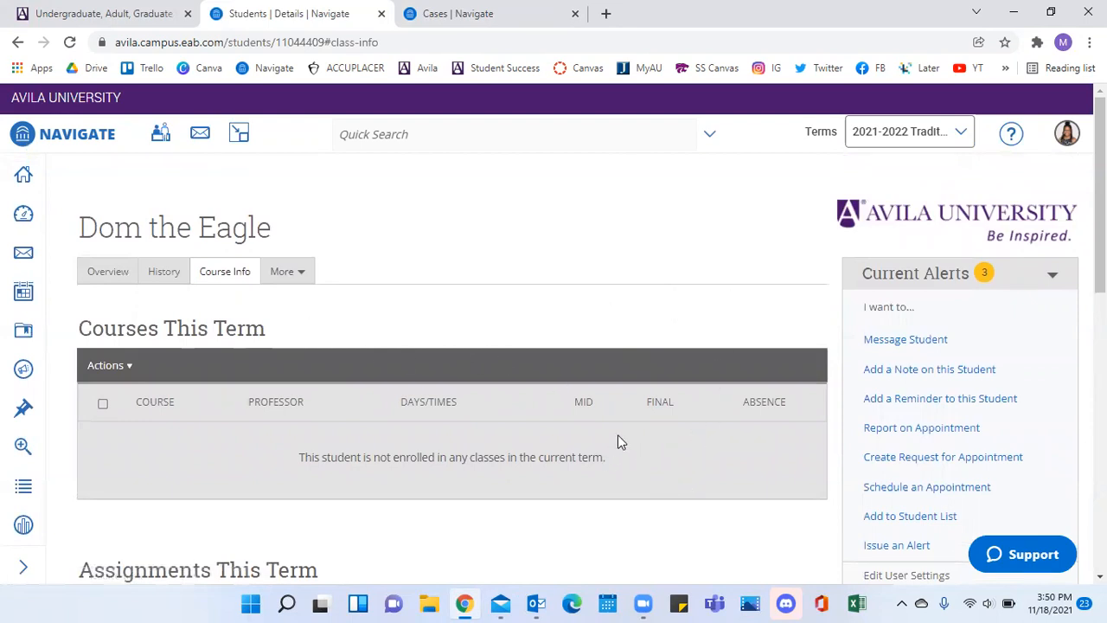
{"action": "left_click", "coordinate": [117, 277]}
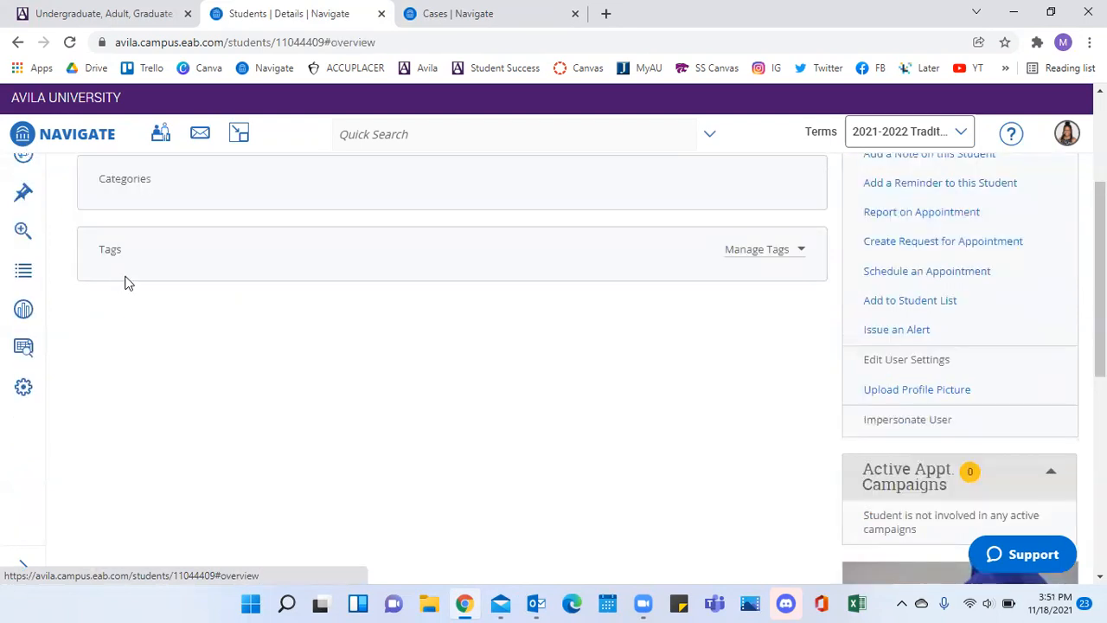
{"action": "scroll", "coordinate": [487, 416], "scroll_direction": "up", "scroll_amount": 3}
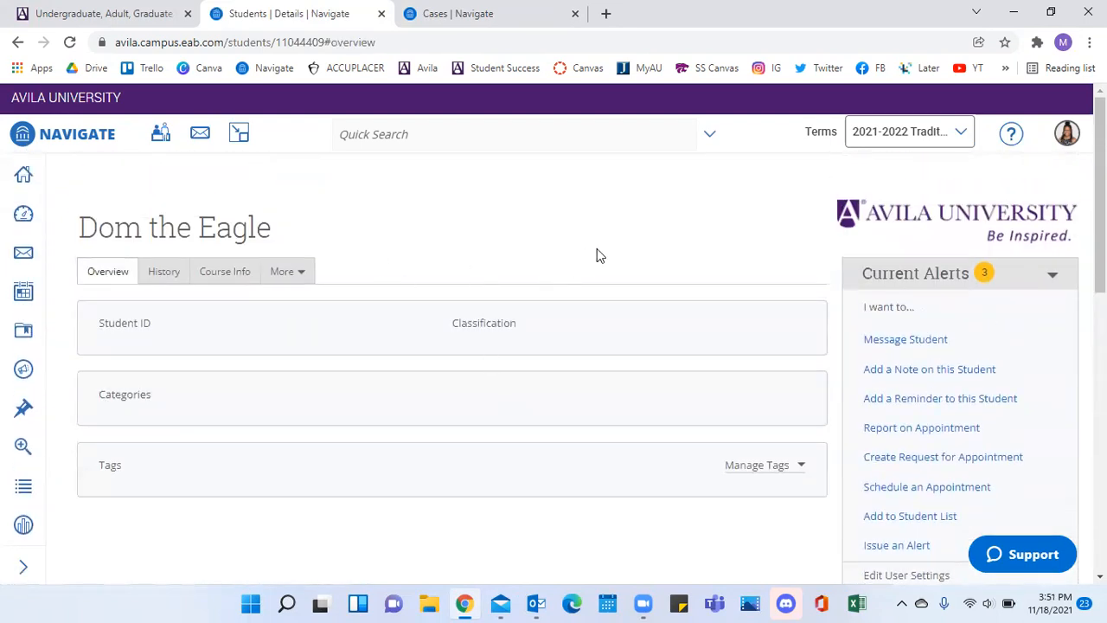
Start an e-mail message to the student with the subject "Just Checking In".
{"action": "left_click", "coordinate": [910, 342]}
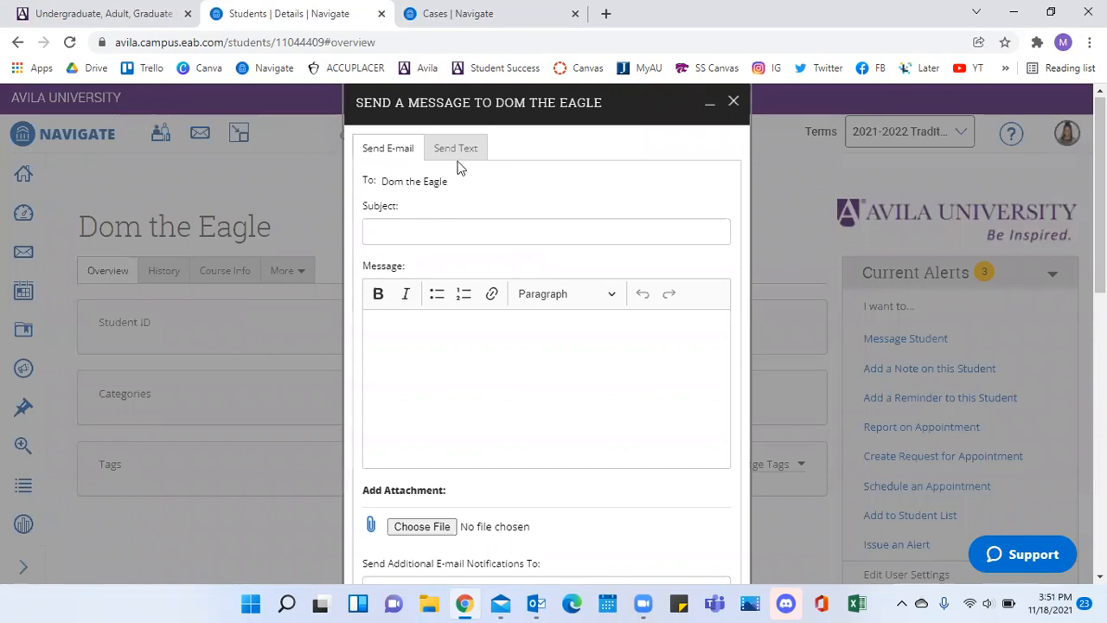
{"action": "left_click", "coordinate": [507, 357]}
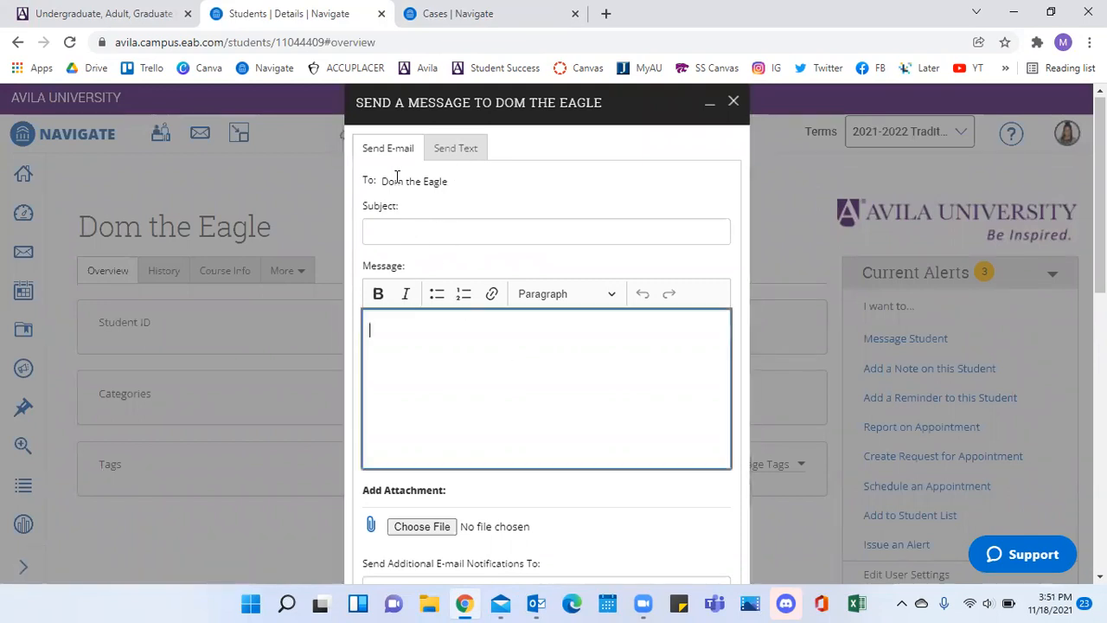
{"action": "left_click", "coordinate": [450, 227]}
{"action": "type", "text": "Just Checking In"}
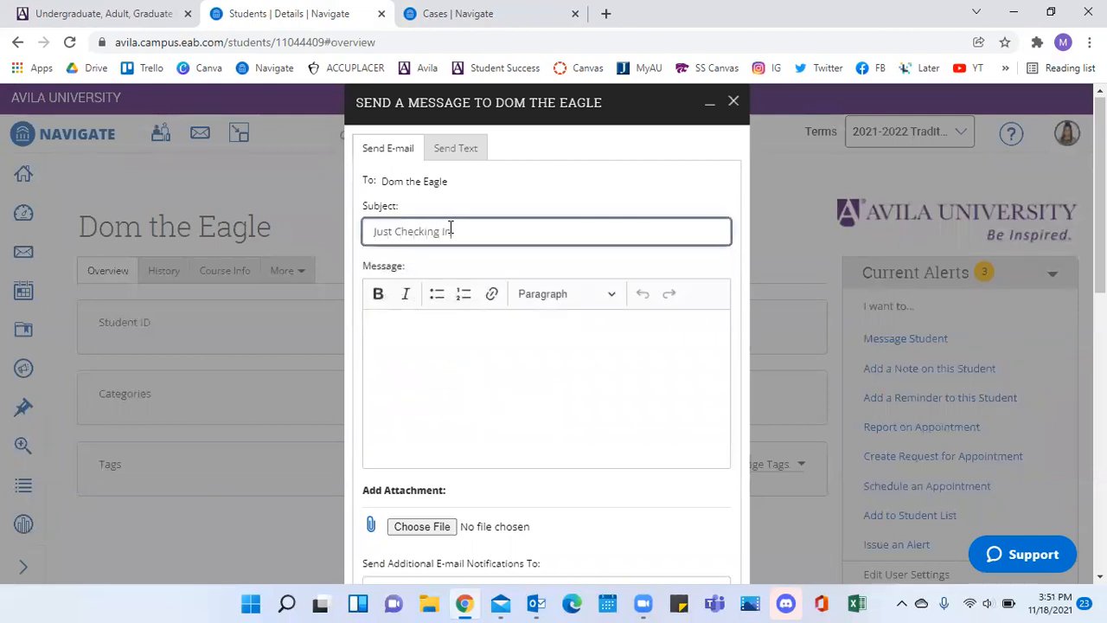
Begin the message with "Hi there," and a new paragraph "Your instructor has expressed some concern about your course progress.".
{"action": "left_click", "coordinate": [462, 314]}
{"action": "type", "text": "Hi there,"}
{"action": "key", "text": "Return"}
{"action": "type", "text": "Your instructor ha"}
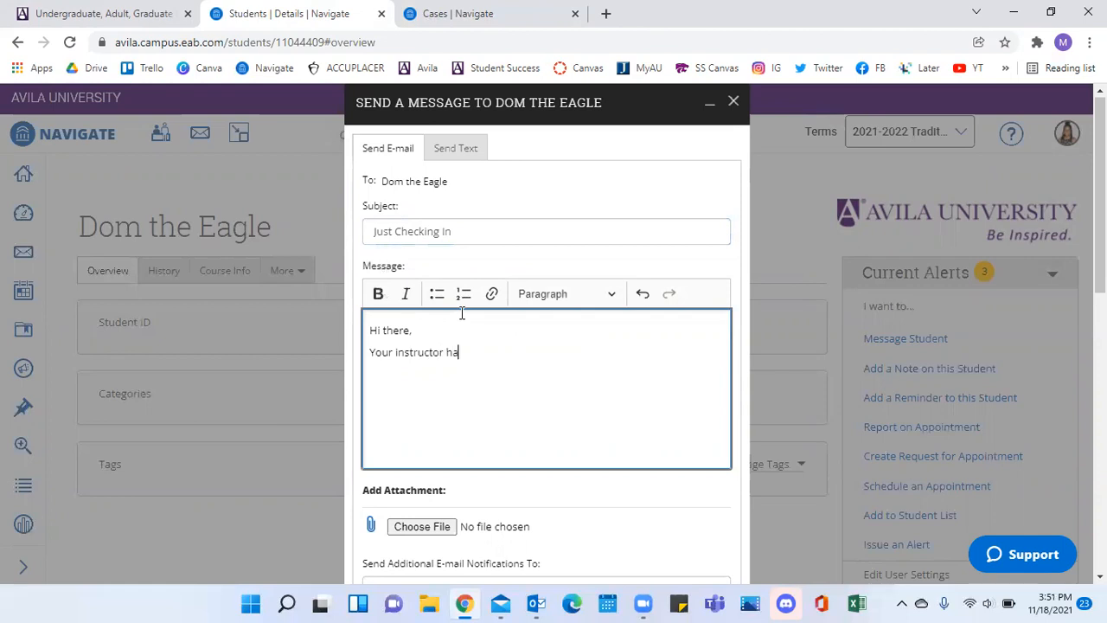
{"action": "type", "text": "s expressed some concern about your course profres"}
{"action": "key", "text": "BackSpace"}
{"action": "key", "text": "BackSpace"}
{"action": "key", "text": "BackSpace"}
{"action": "type", "text": "ress"}
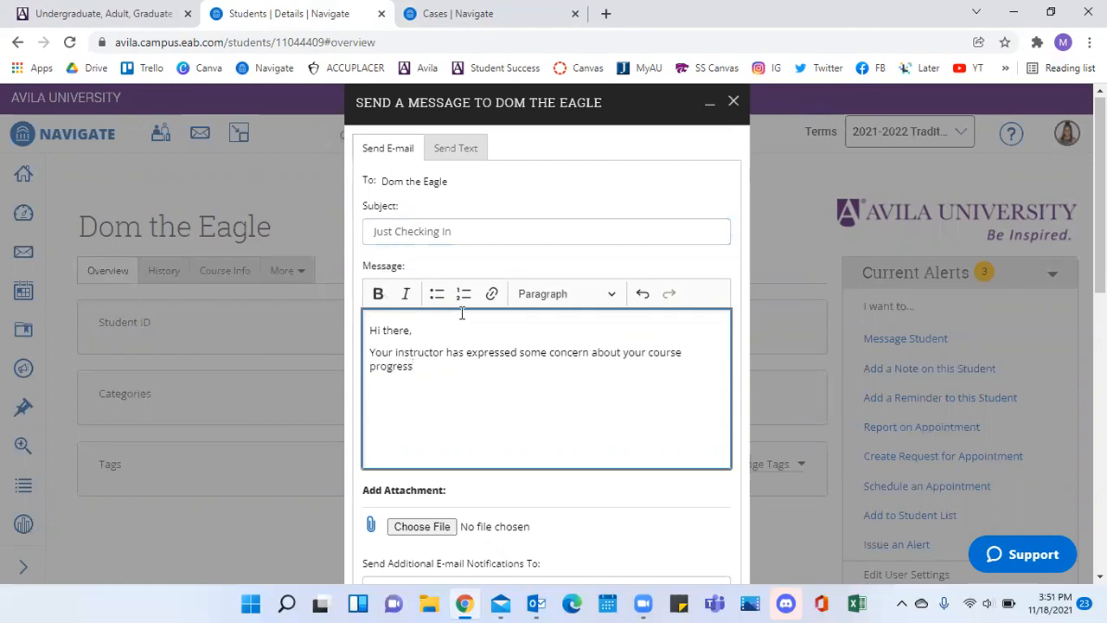
{"action": "type", "text": ". I would liek to"}
Continue the paragraph with "I would like to meet with you and talk about a plan for success!".
{"action": "key", "text": "BackSpace"}
{"action": "key", "text": "BackSpace"}
{"action": "key", "text": "BackSpace"}
{"action": "key", "text": "BackSpace"}
{"action": "key", "text": "BackSpace"}
{"action": "key", "text": "BackSpace"}
{"action": "type", "text": "like to meet with you and talk about a pla"}
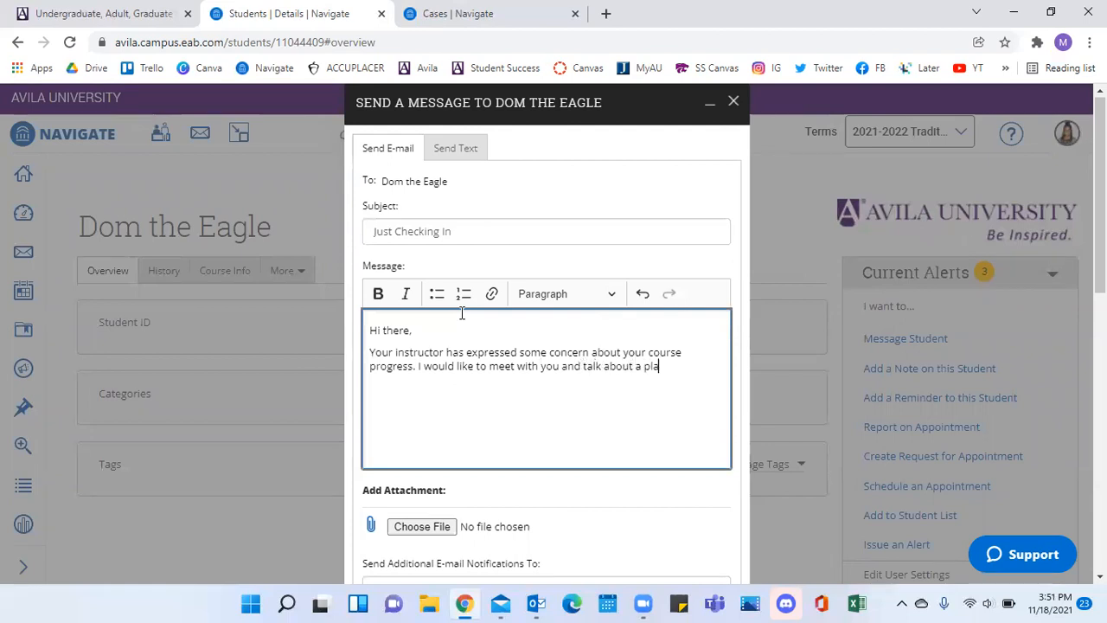
{"action": "type", "text": "n for success@"}
{"action": "key", "text": "BackSpace"}
{"action": "type", "text": "! "}
{"action": "type", "text": "Here is my "}
{"action": "type", "text": "meeting link:"}
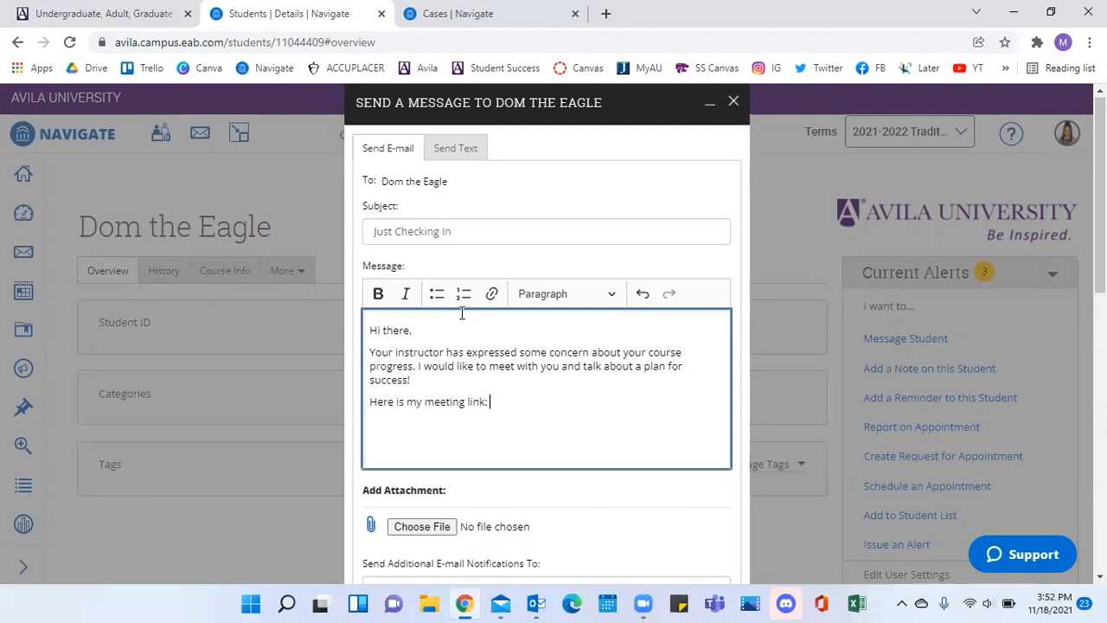
{"action": "type", "text": " .."}
Add the lines "Here is my meeting link: .." and "Looking forward to meeting with you!", and sign with the sender's first name.
{"action": "key", "text": "Return"}
{"action": "type", "text": "Looking forward to "}
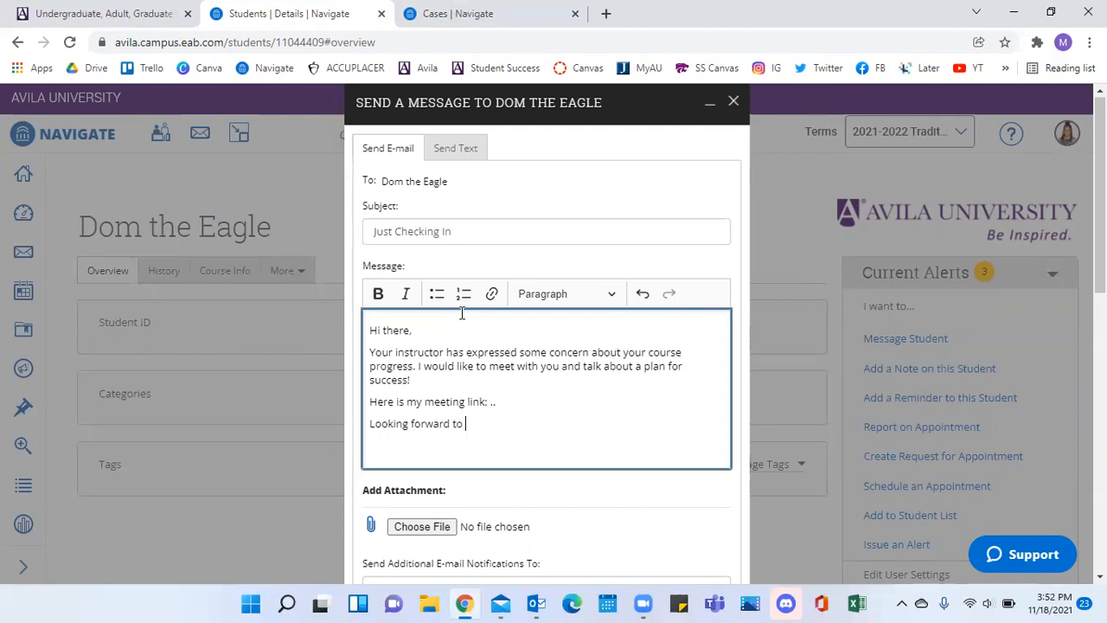
{"action": "type", "text": "meeting with you! "}
{"action": "type", "text": "Maya"}
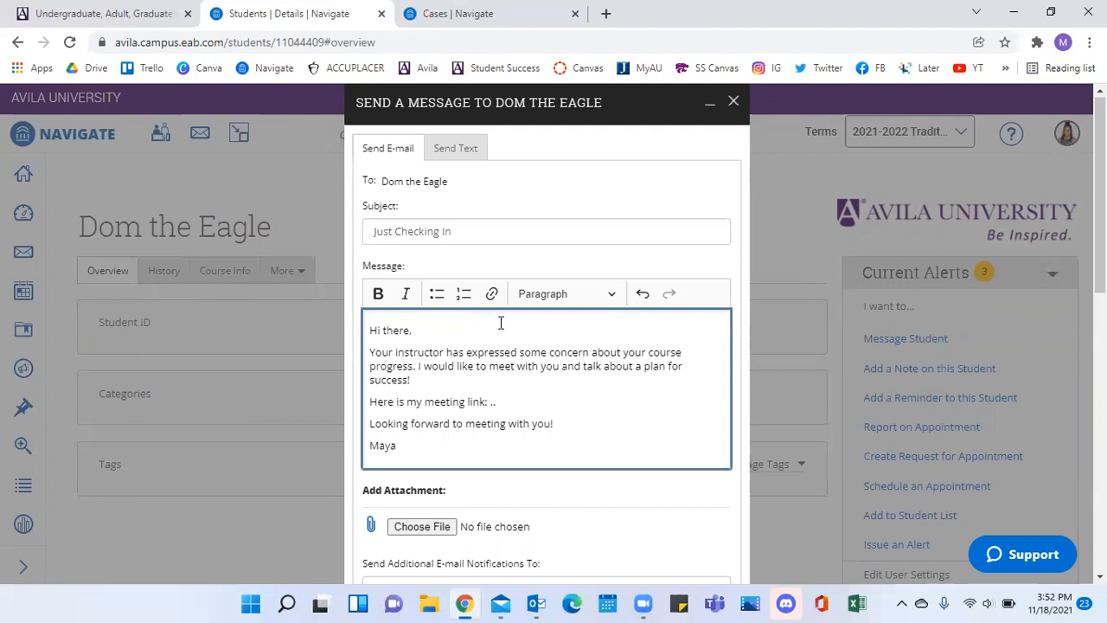
{"action": "scroll", "coordinate": [577, 400], "scroll_direction": "down", "scroll_amount": 2}
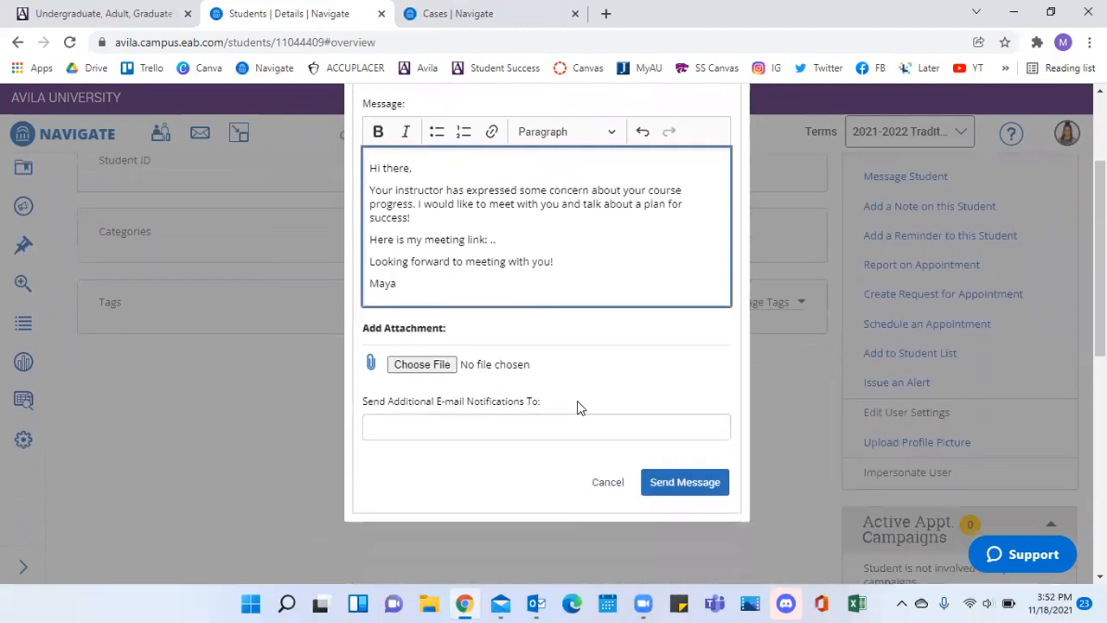
{"action": "scroll", "coordinate": [615, 372], "scroll_direction": "up", "scroll_amount": 1}
{"action": "scroll", "coordinate": [615, 372], "scroll_direction": "up", "scroll_amount": 1}
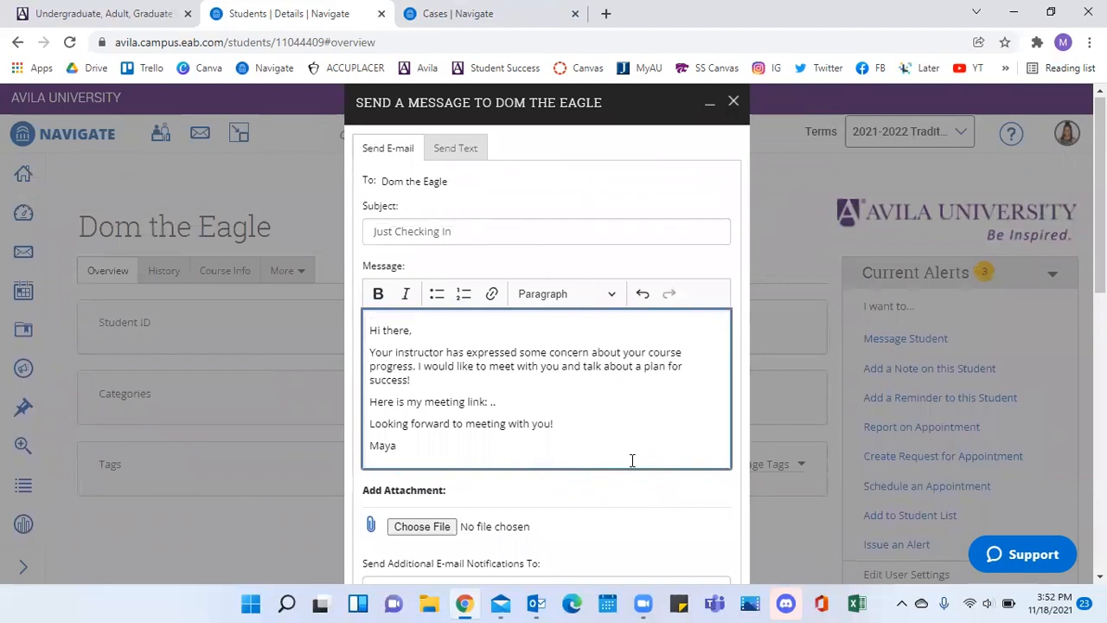
Check the attachment and notification options below the message, and close the message form without sending it.
{"action": "scroll", "coordinate": [603, 333], "scroll_direction": "down", "scroll_amount": 1}
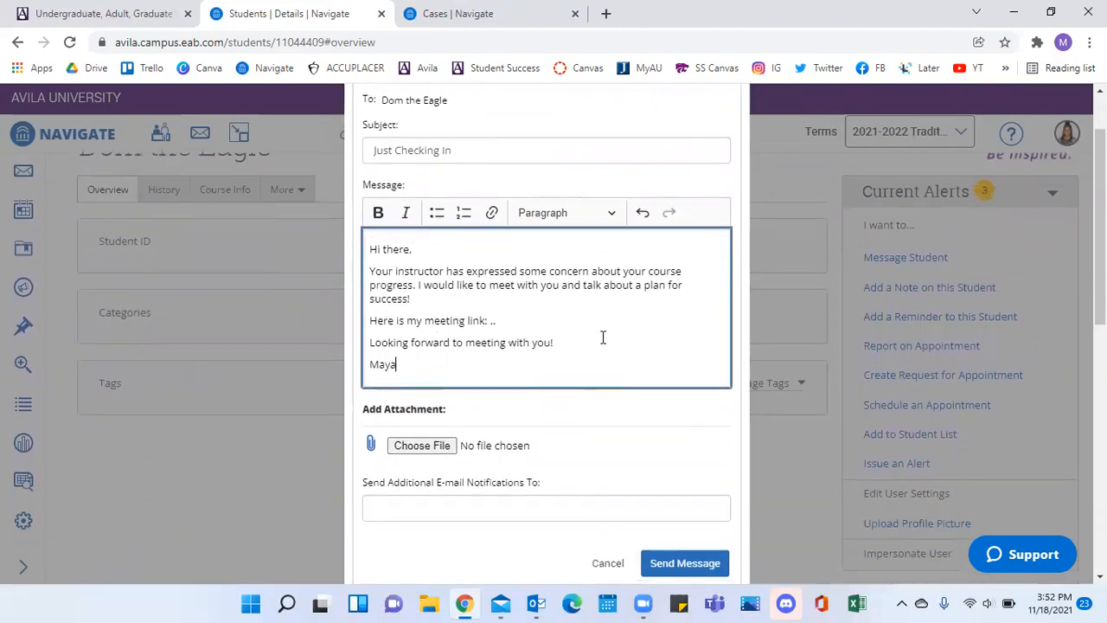
{"action": "scroll", "coordinate": [638, 492], "scroll_direction": "down", "scroll_amount": 1}
{"action": "scroll", "coordinate": [651, 368], "scroll_direction": "up", "scroll_amount": 2}
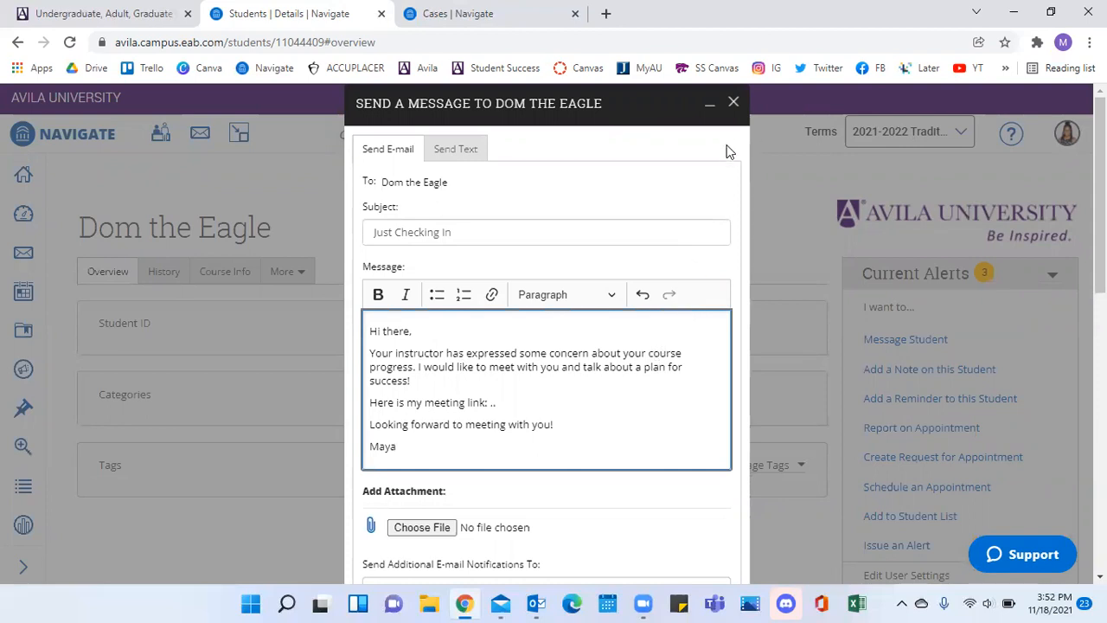
{"action": "left_click", "coordinate": [733, 104]}
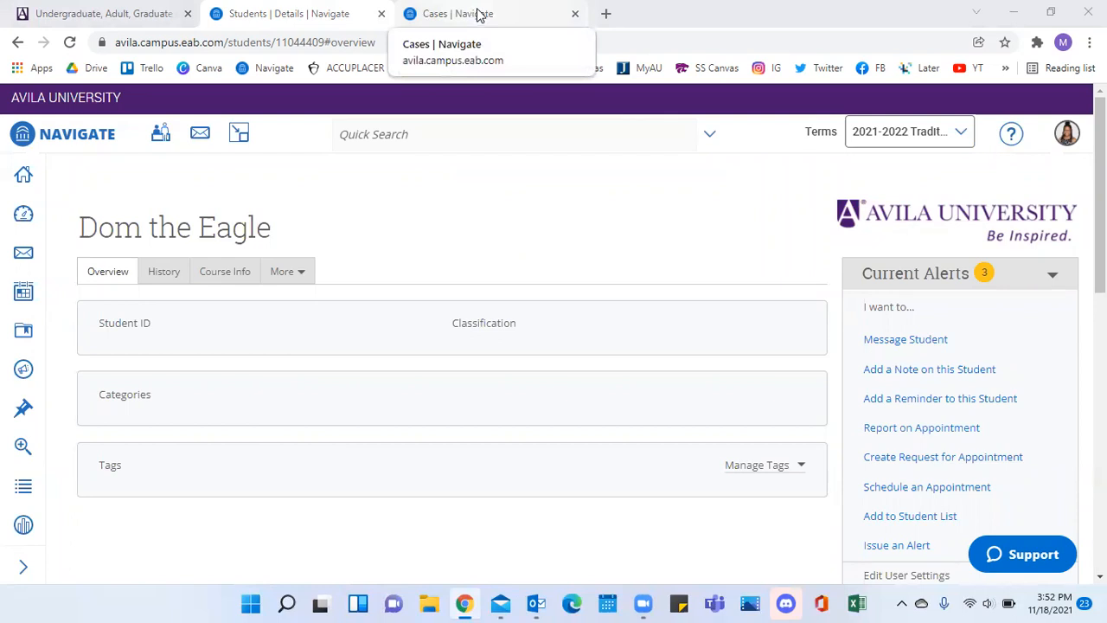
Open the student's Success Coaching Referral case for management from the Cases list and start a new comment.
{"action": "left_click", "coordinate": [482, 16]}
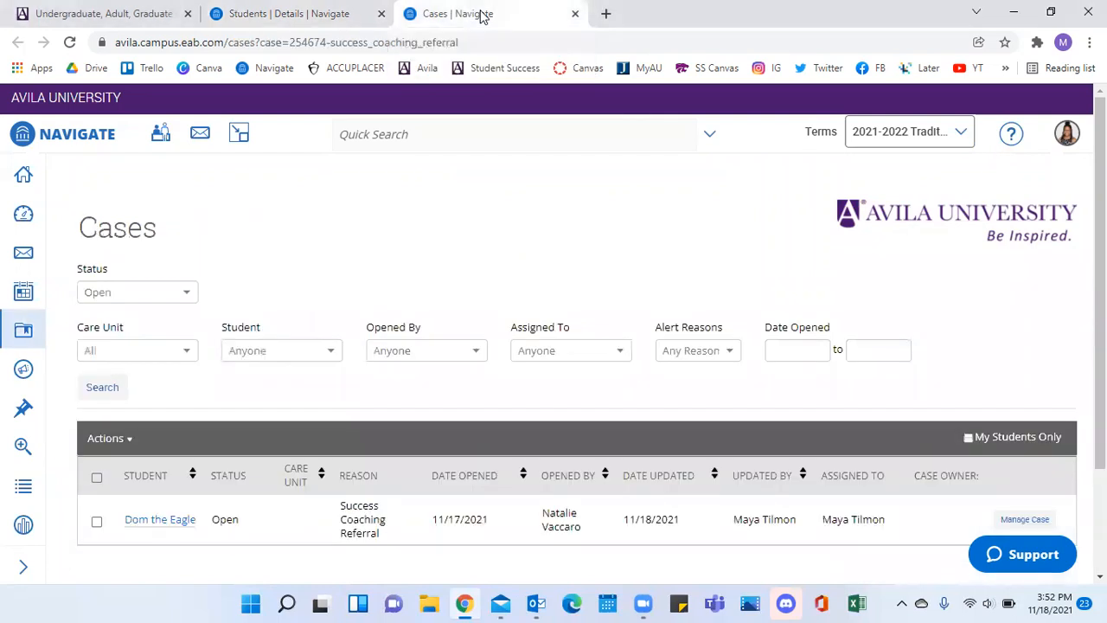
{"action": "scroll", "coordinate": [516, 349], "scroll_direction": "down", "scroll_amount": 1}
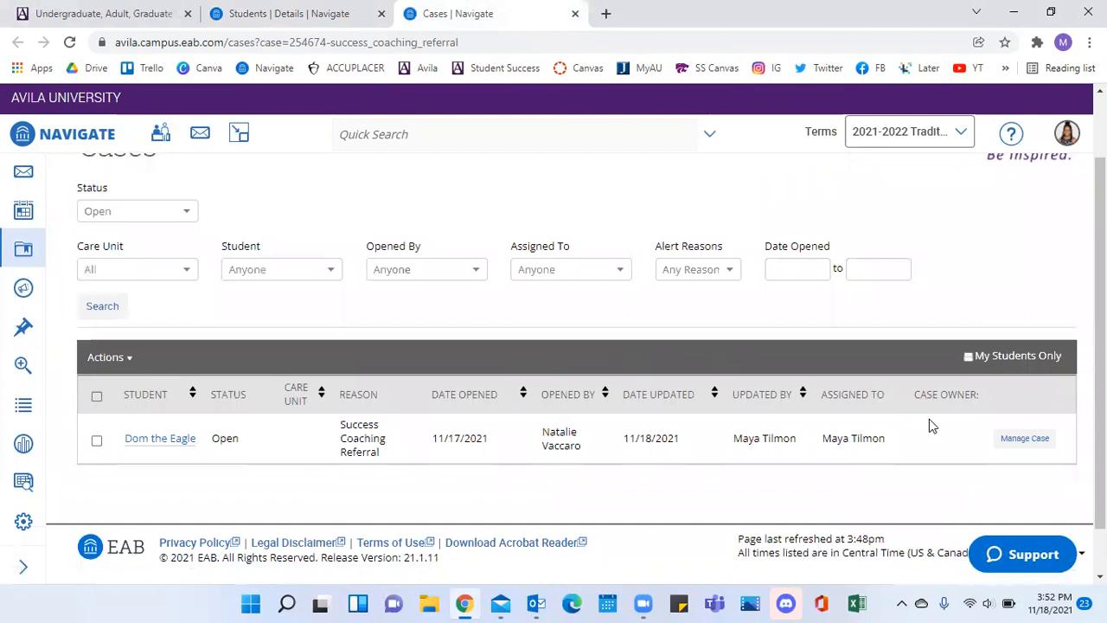
{"action": "left_click", "coordinate": [1024, 437]}
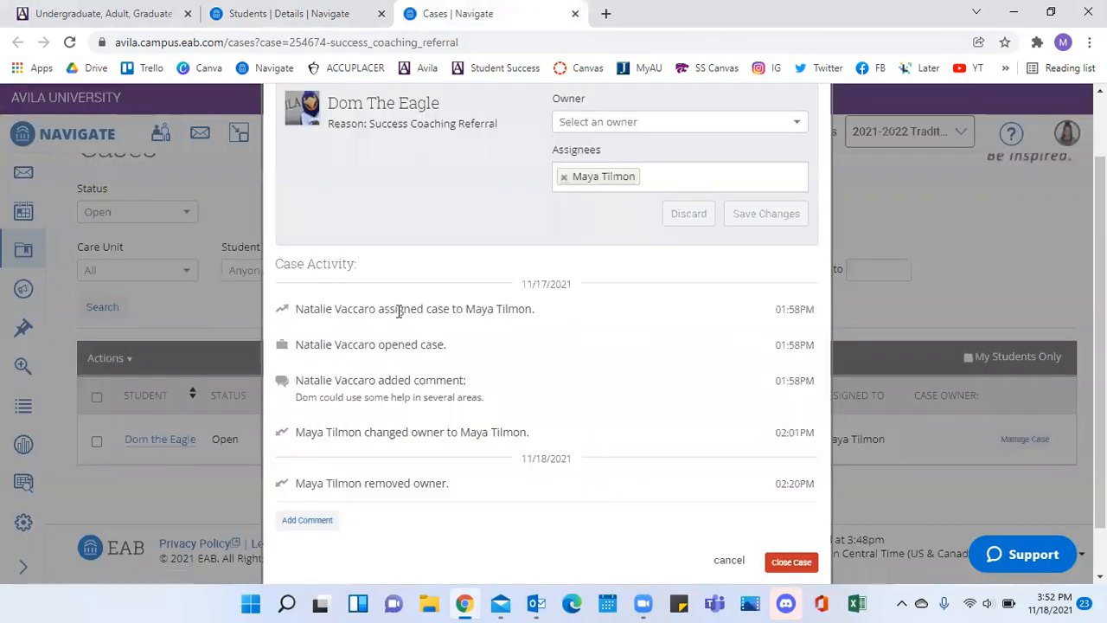
{"action": "scroll", "coordinate": [399, 312], "scroll_direction": "down", "scroll_amount": 1}
{"action": "left_click", "coordinate": [304, 467]}
{"action": "left_click", "coordinate": [384, 479]}
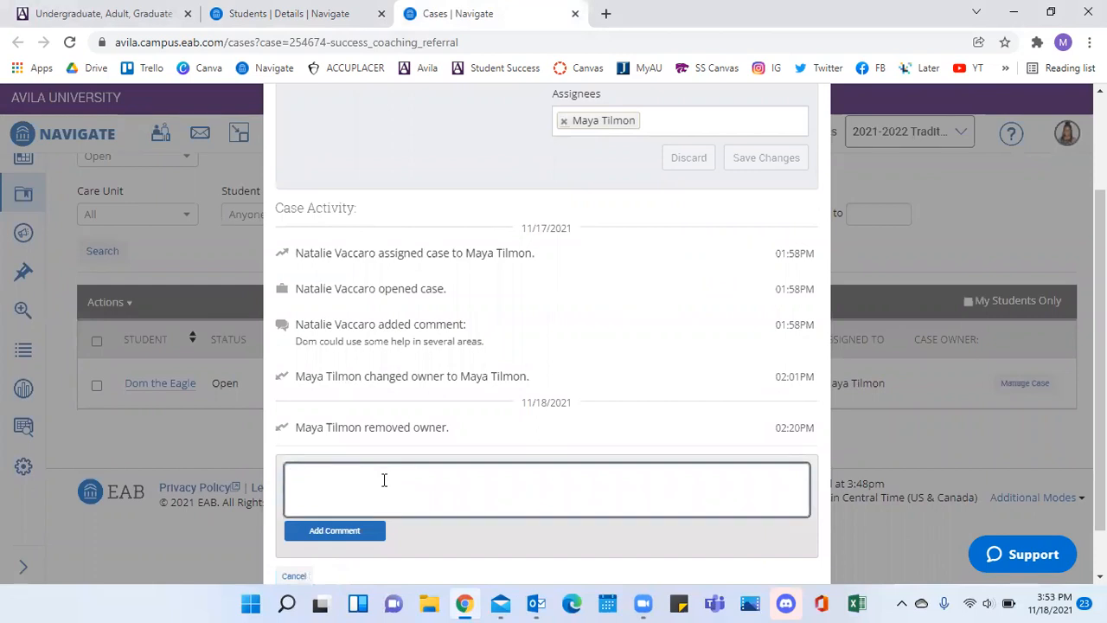
Begin the case comment with "Met with the student and discussed some strategies for success".
{"action": "type", "text": "Met with the "}
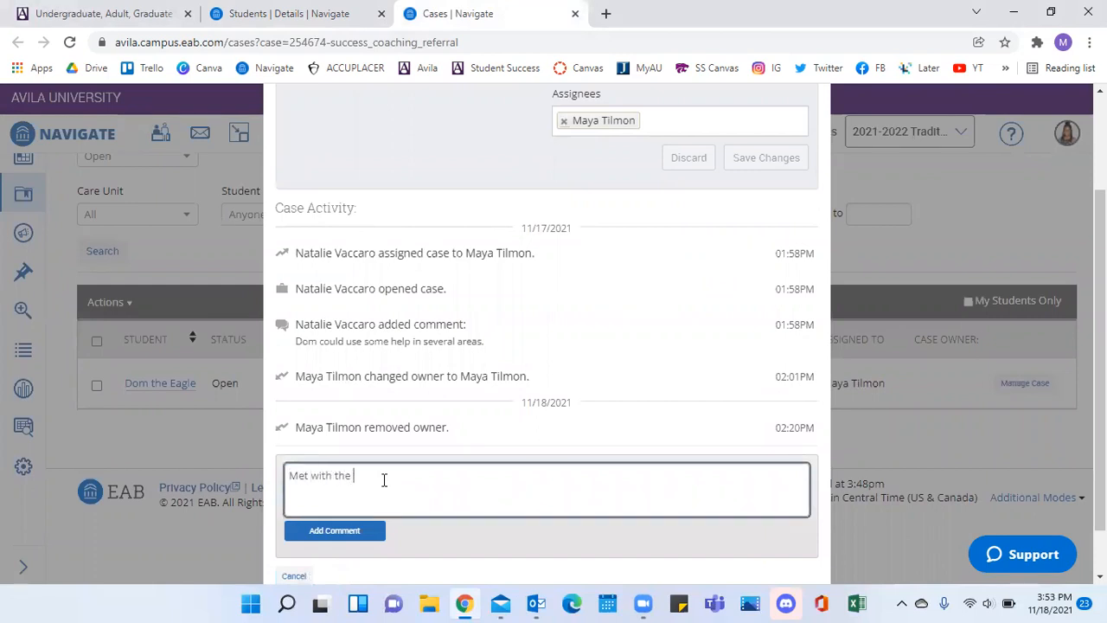
{"action": "type", "text": "student and discussed some strate"}
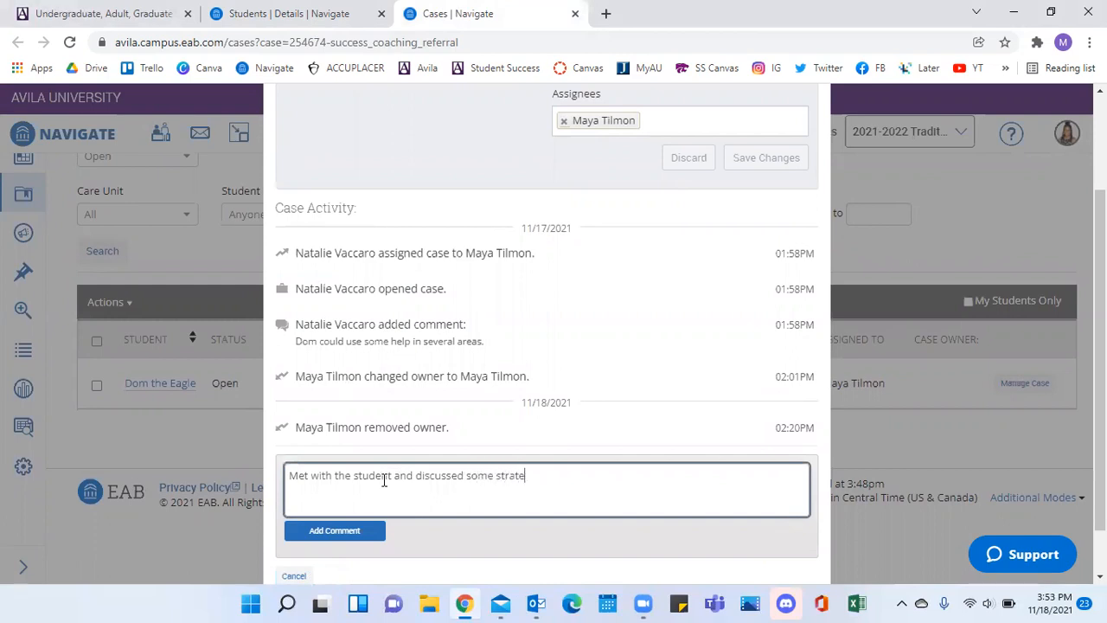
{"action": "type", "text": "gies for success."}
{"action": "key", "text": "BackSpace"}
{"action": "key", "text": "BackSpace"}
Continue the comment with "and pointed him to the tutoring resources on campus.", and add it to the case.
{"action": "type", "text": "and pointed hi"}
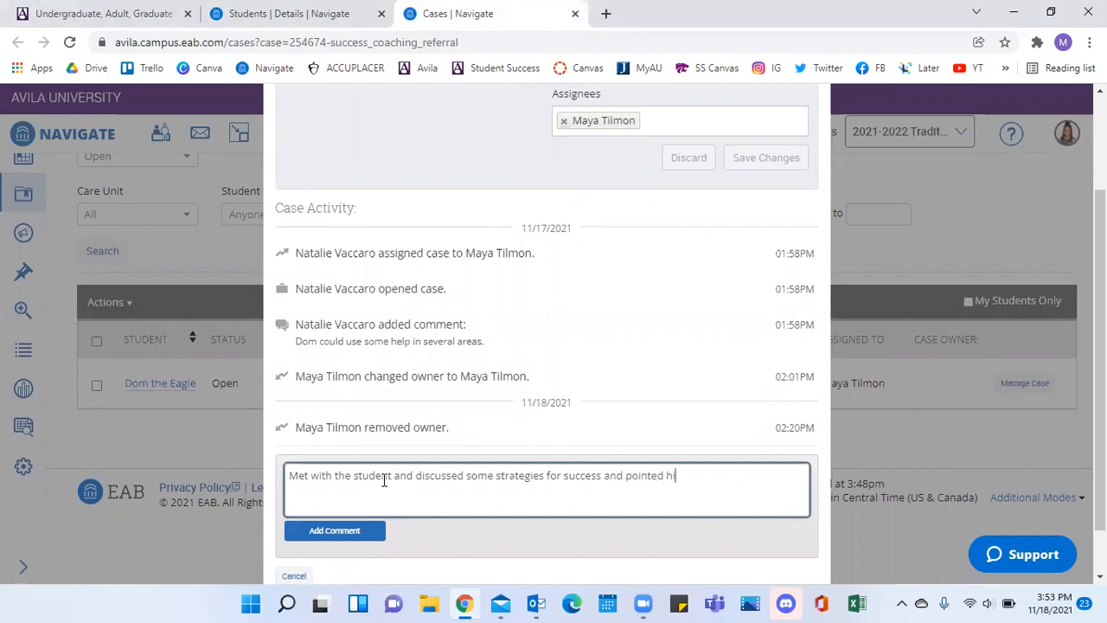
{"action": "type", "text": "m too the"}
{"action": "key", "text": "BackSpace"}
{"action": "key", "text": "BackSpace"}
{"action": "key", "text": "BackSpace"}
{"action": "key", "text": "BackSpace"}
{"action": "key", "text": "BackSpace"}
{"action": "type", "text": "the tutoring e"}
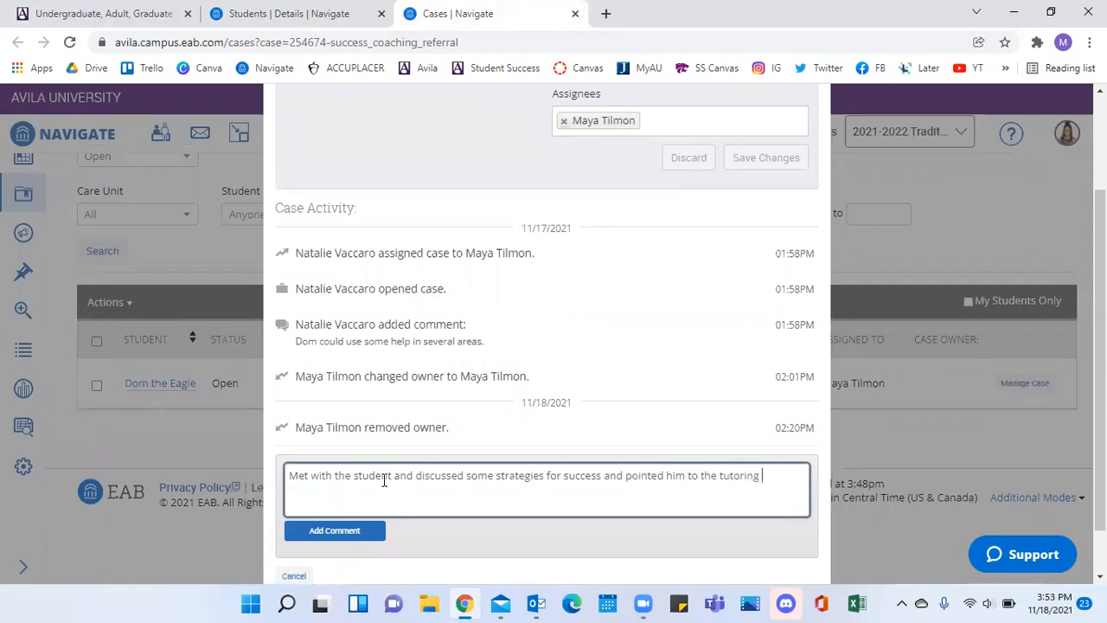
{"action": "key", "text": "BackSpace"}
{"action": "type", "text": "resources on campus."}
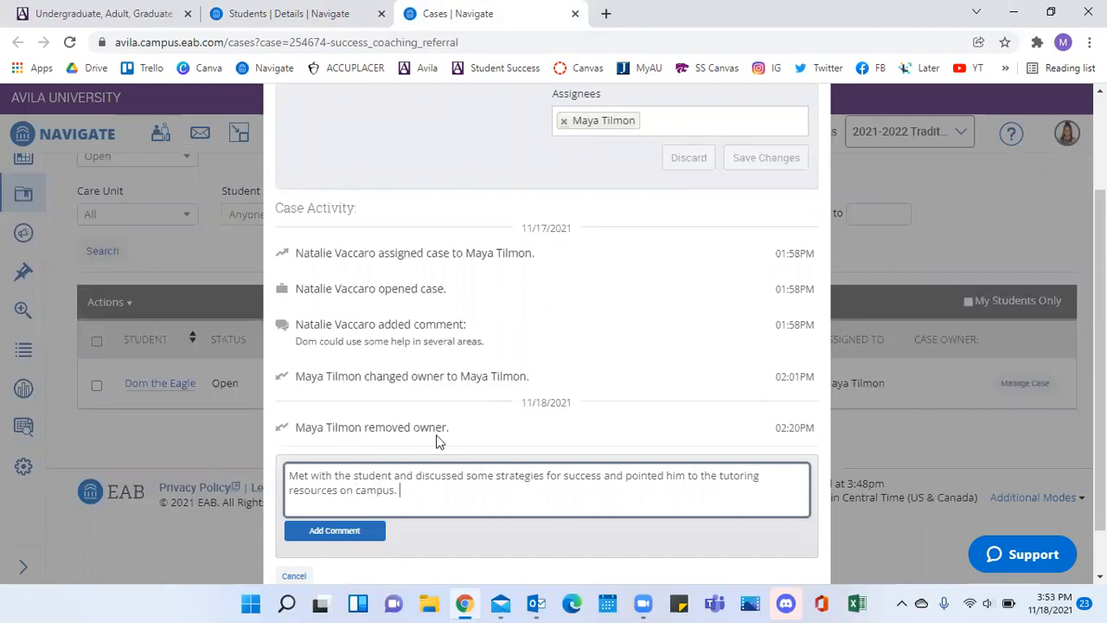
{"action": "scroll", "coordinate": [357, 487], "scroll_direction": "down", "scroll_amount": 1}
{"action": "left_click", "coordinate": [337, 478]}
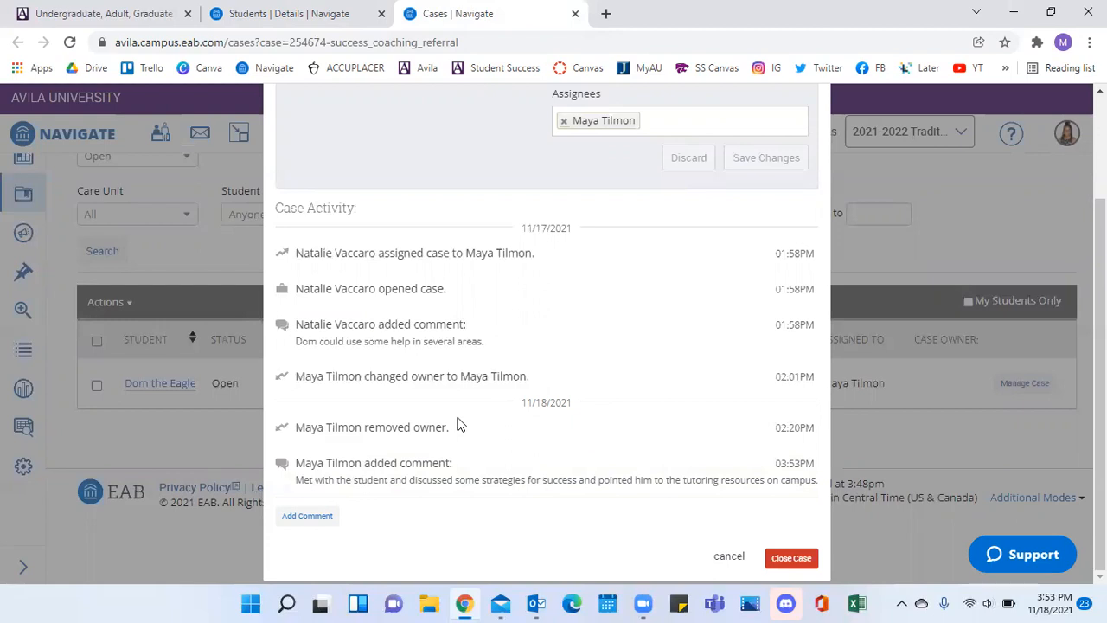
{"action": "left_click_drag", "start_coordinate": [298, 480], "coordinate": [788, 507]}
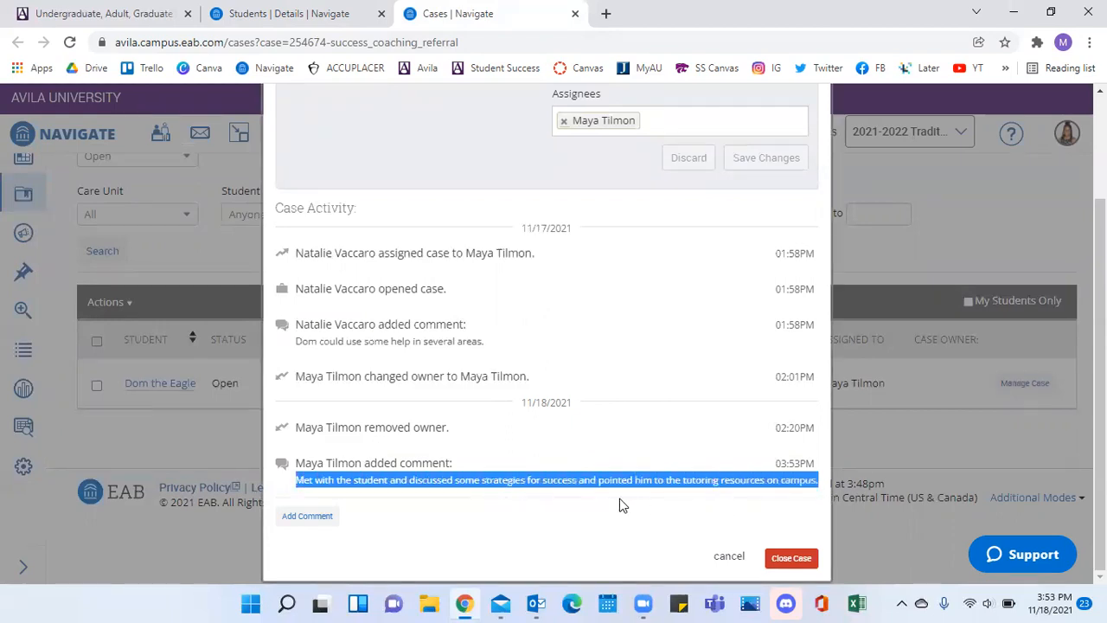
{"action": "left_click", "coordinate": [543, 476]}
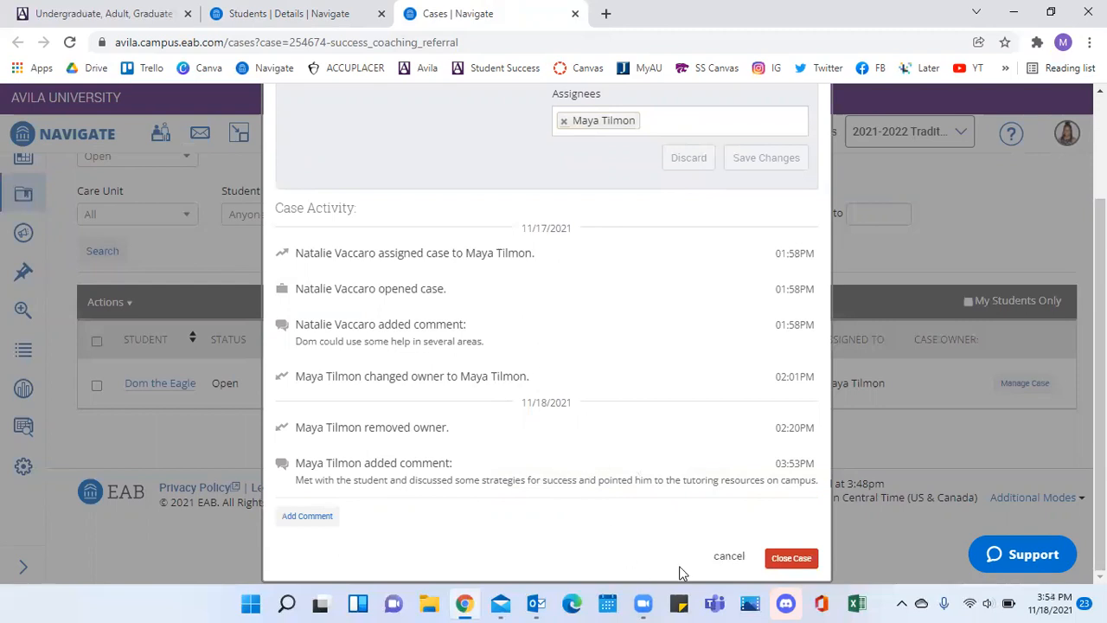
Start closing the case and set its outcome to "Student met with faculty or staff member.".
{"action": "left_click", "coordinate": [794, 563]}
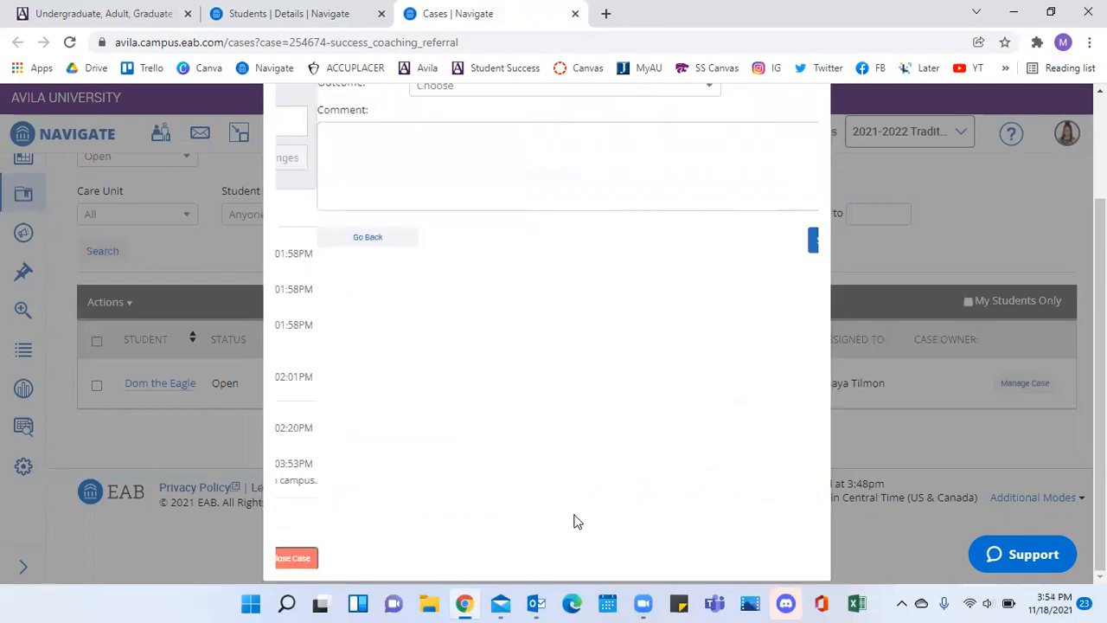
{"action": "scroll", "coordinate": [538, 461], "scroll_direction": "up", "scroll_amount": 2}
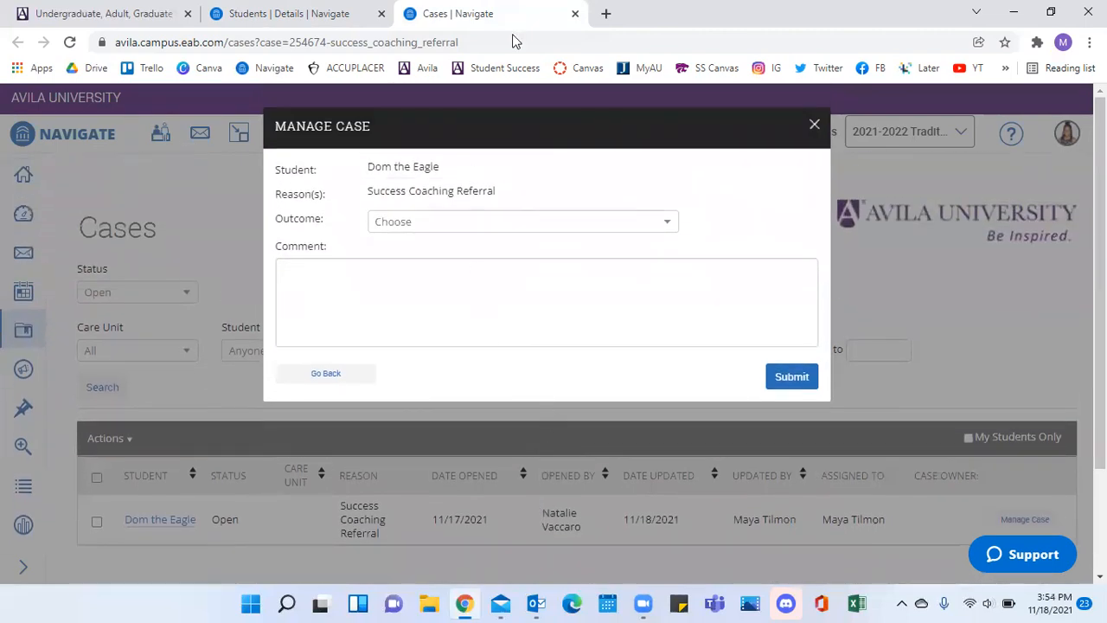
{"action": "left_click", "coordinate": [477, 225]}
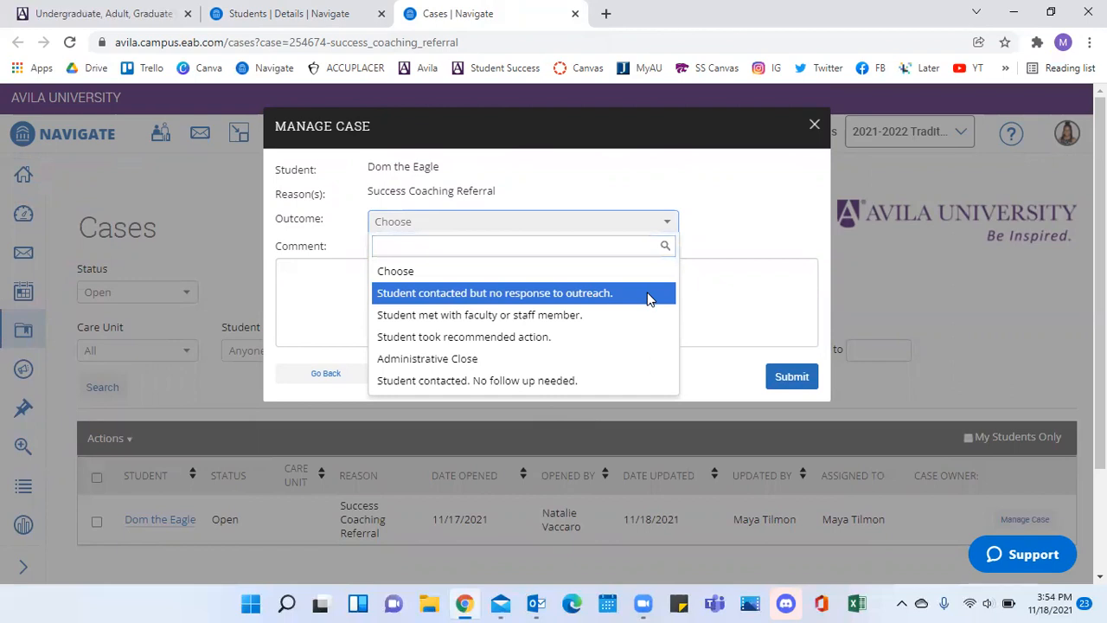
{"action": "right_click", "coordinate": [645, 234]}
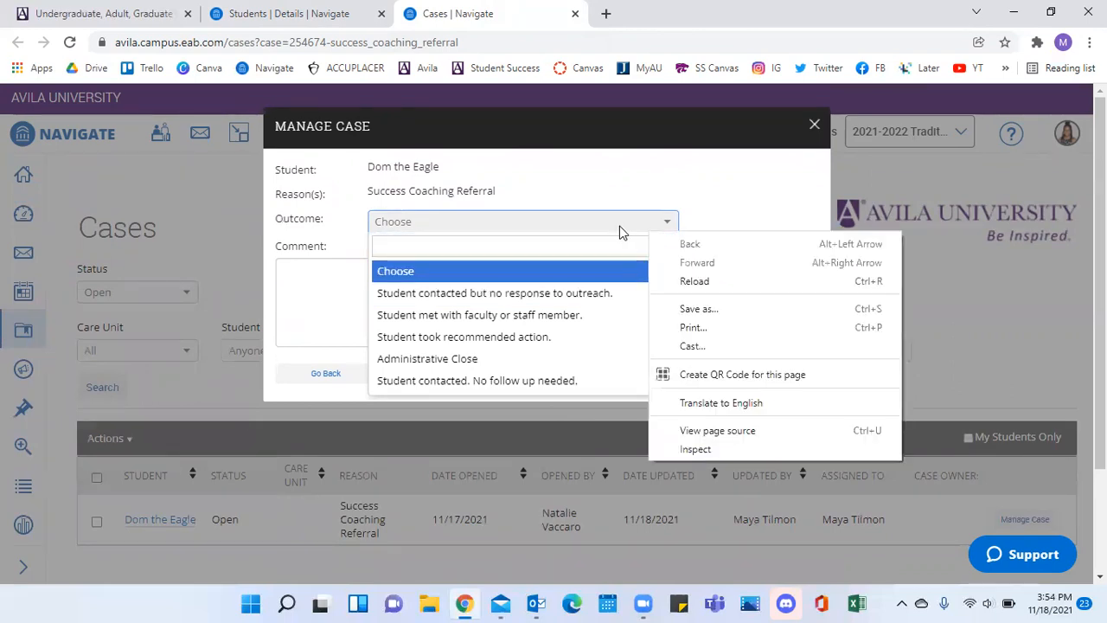
{"action": "key", "text": "Escape"}
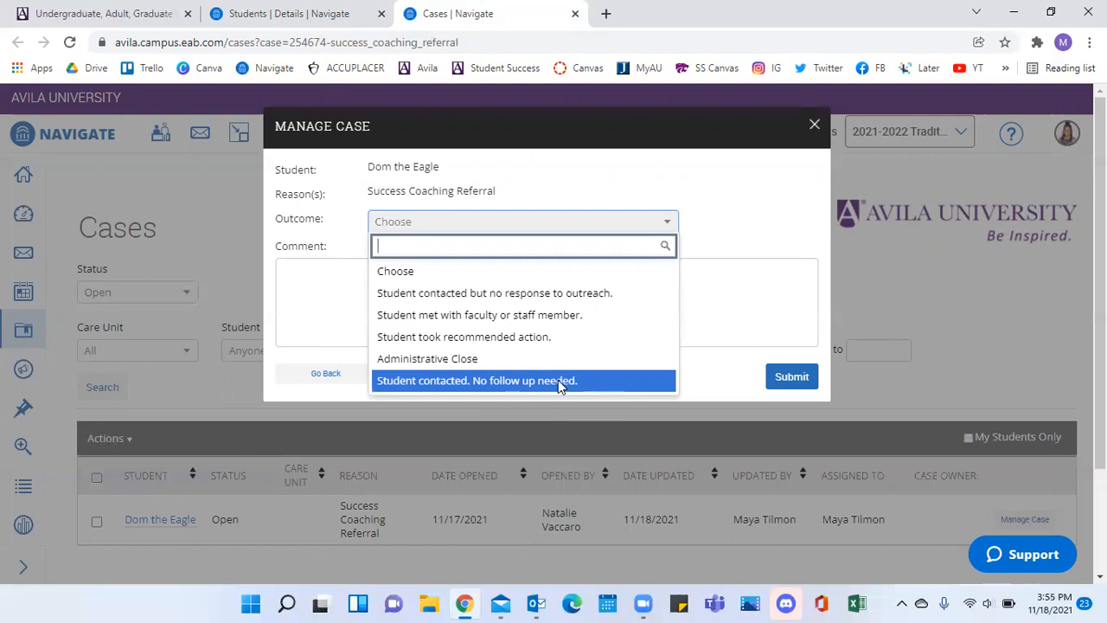
{"action": "left_click", "coordinate": [527, 315]}
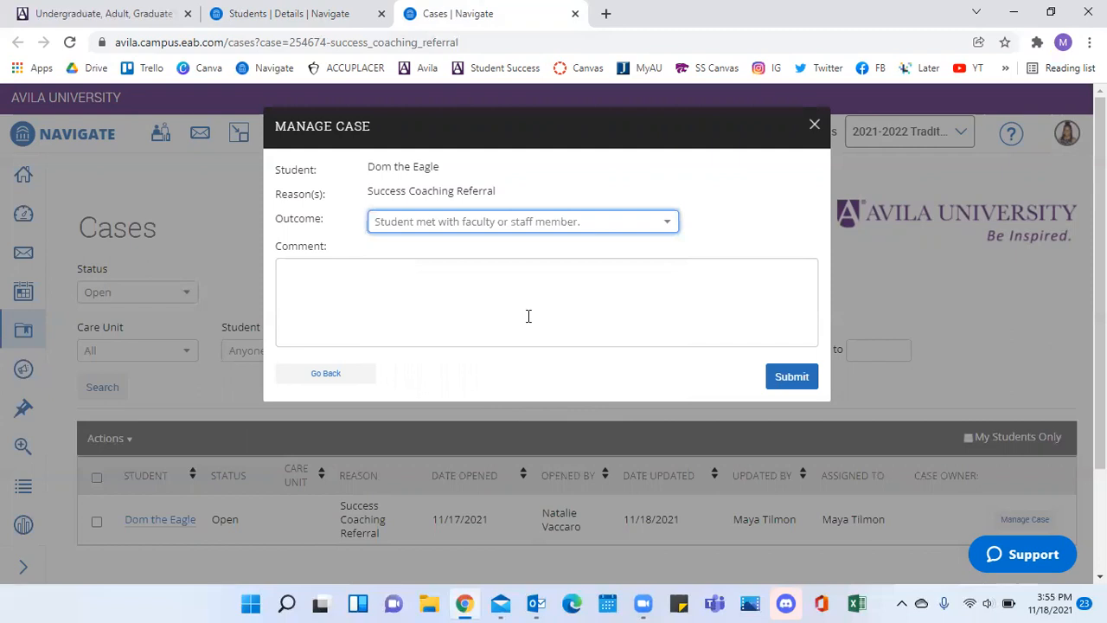
Enter the closing comment "We met and made a plan!" and submit the case closure.
{"action": "left_click", "coordinate": [444, 287]}
{"action": "type", "text": "We met and "}
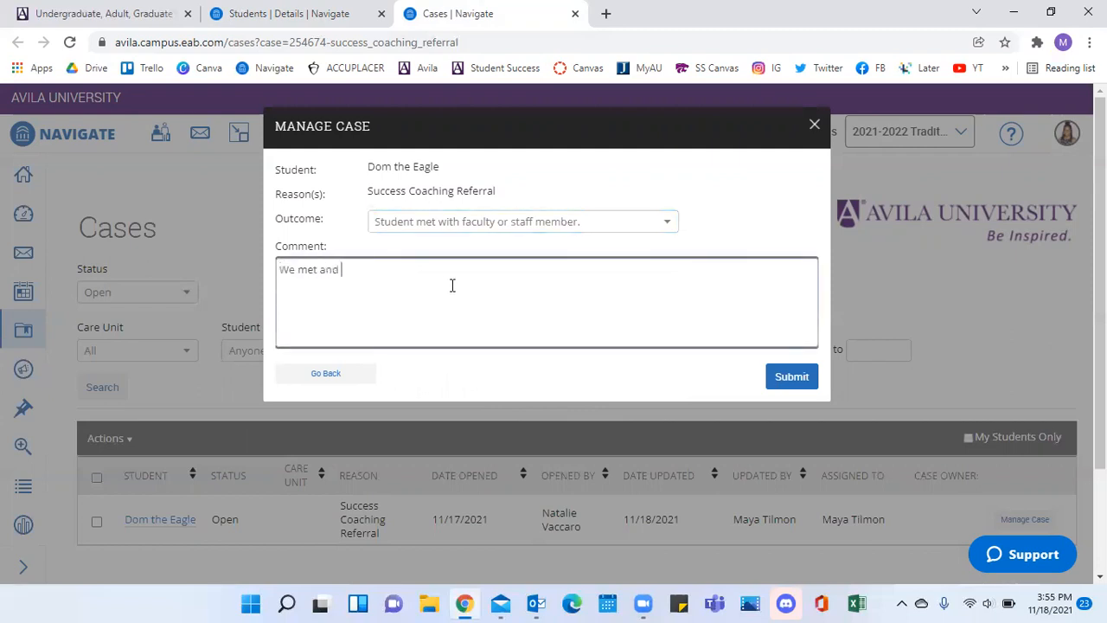
{"action": "type", "text": "made a plan!"}
{"action": "left_click", "coordinate": [786, 374]}
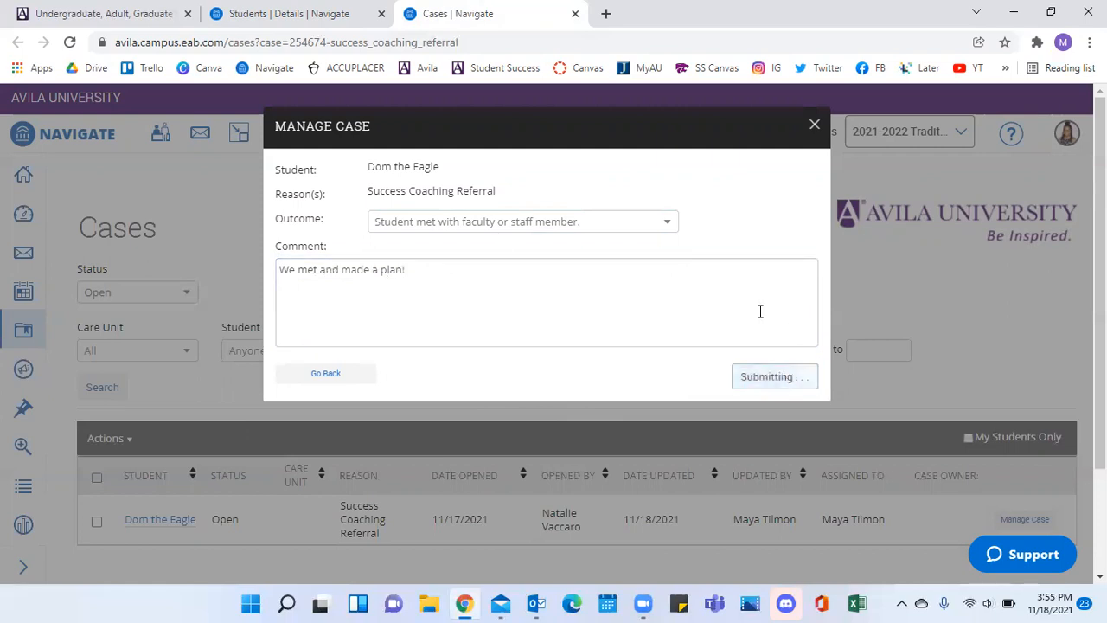
Review the closed case's activity log, close the case window and check the list of open cases.
{"action": "scroll", "coordinate": [671, 385], "scroll_direction": "down", "scroll_amount": 1}
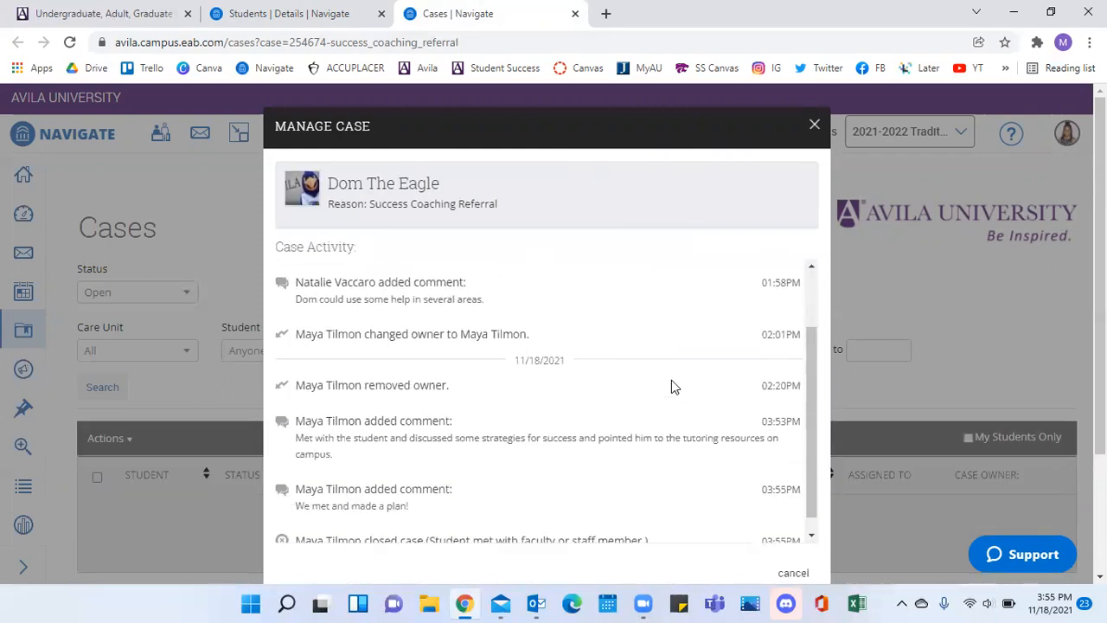
{"action": "scroll", "coordinate": [671, 386], "scroll_direction": "down", "scroll_amount": 1}
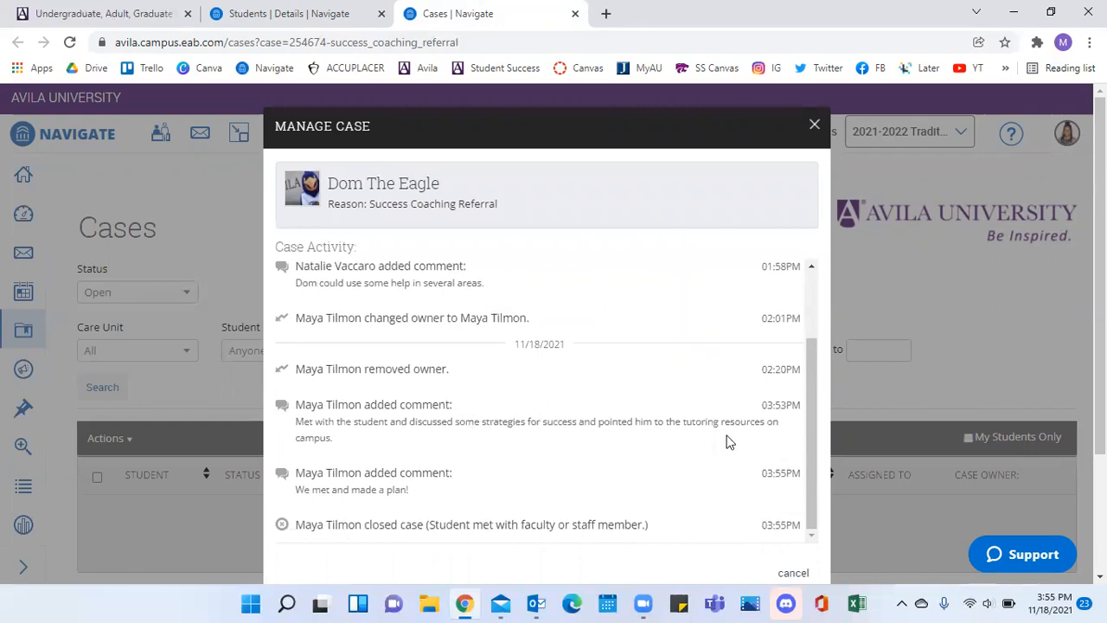
{"action": "scroll", "coordinate": [554, 502], "scroll_direction": "down", "scroll_amount": 1}
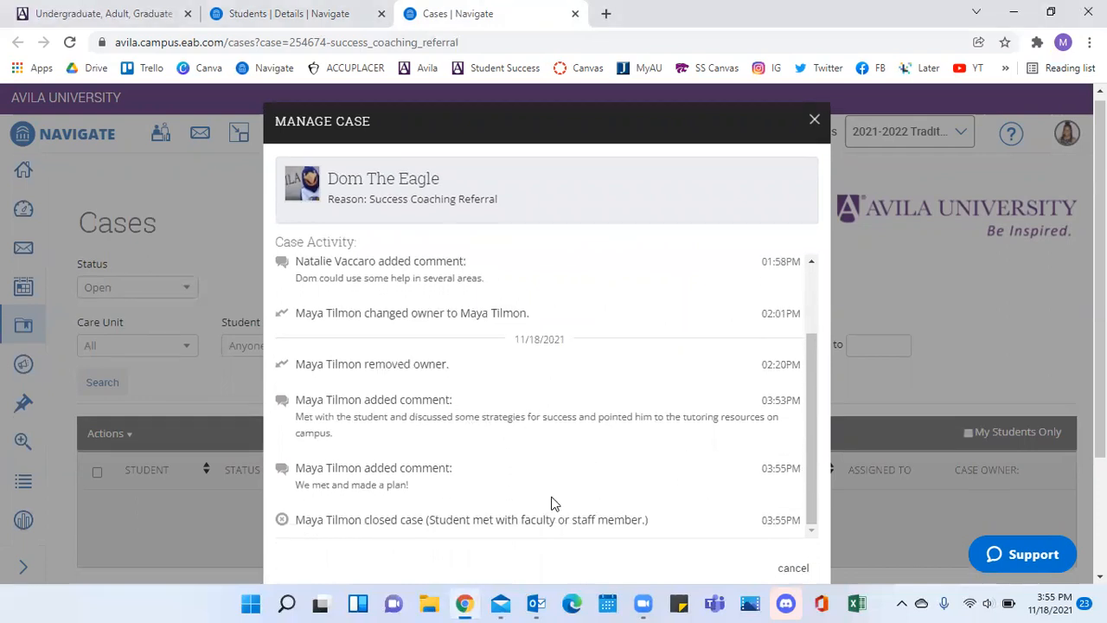
{"action": "scroll", "coordinate": [554, 503], "scroll_direction": "down", "scroll_amount": 1}
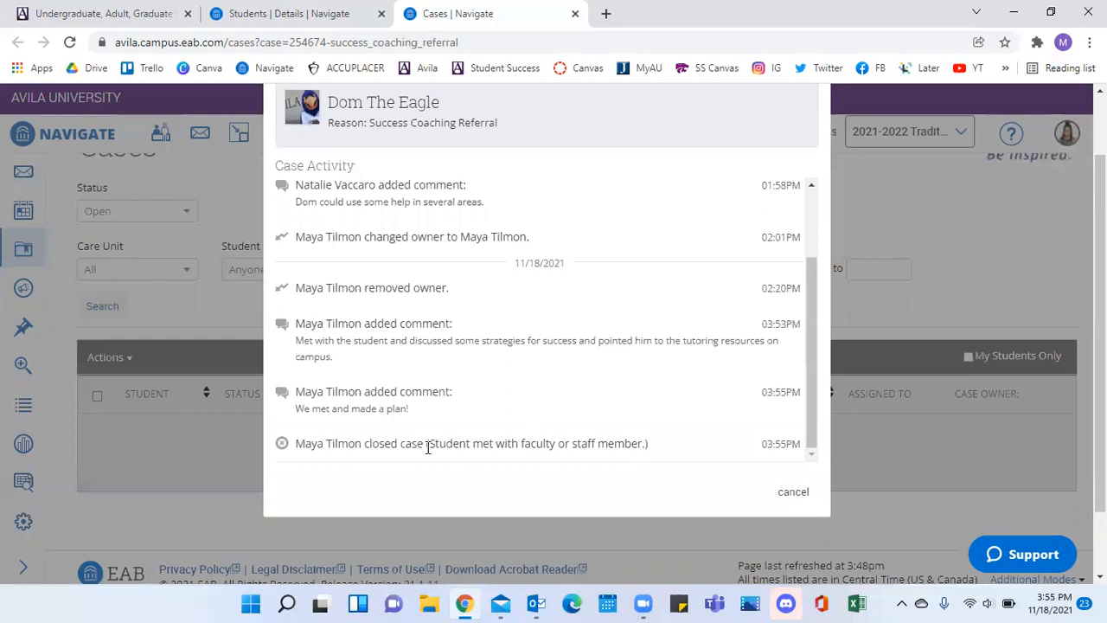
{"action": "scroll", "coordinate": [785, 484], "scroll_direction": "up", "scroll_amount": 1}
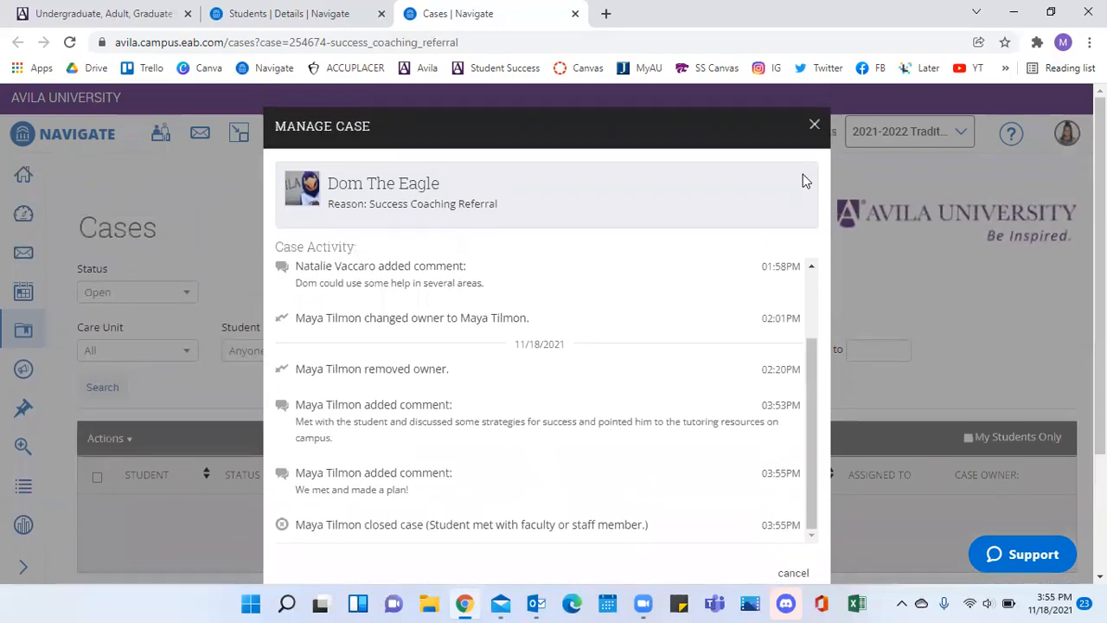
{"action": "left_click", "coordinate": [814, 124]}
{"action": "scroll", "coordinate": [655, 361], "scroll_direction": "down", "scroll_amount": 1}
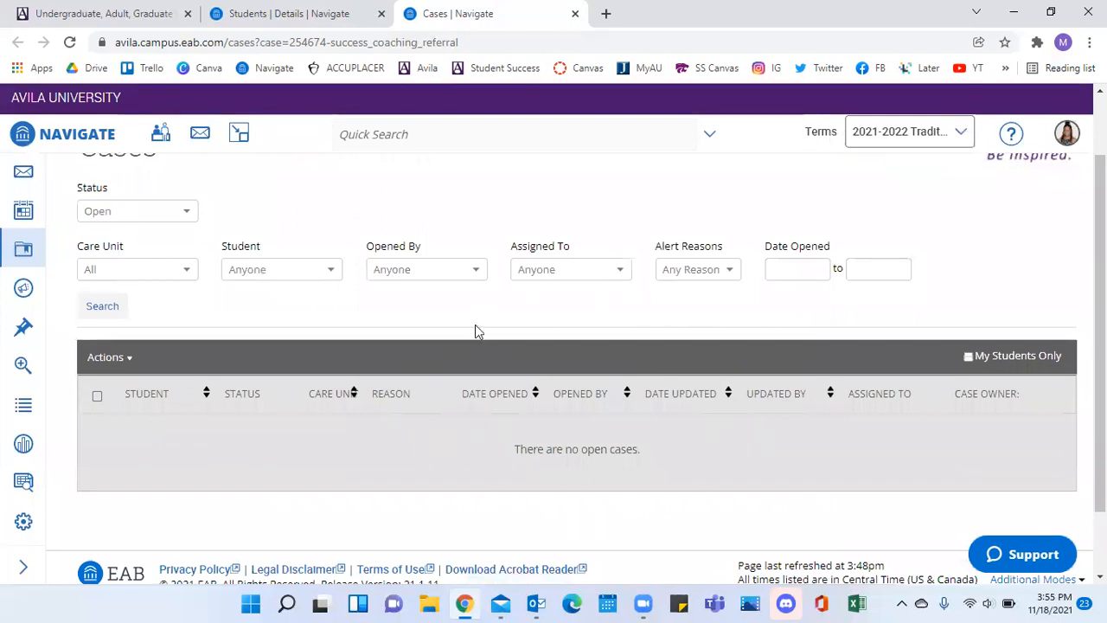
{"action": "scroll", "coordinate": [577, 332], "scroll_direction": "up", "scroll_amount": 1}
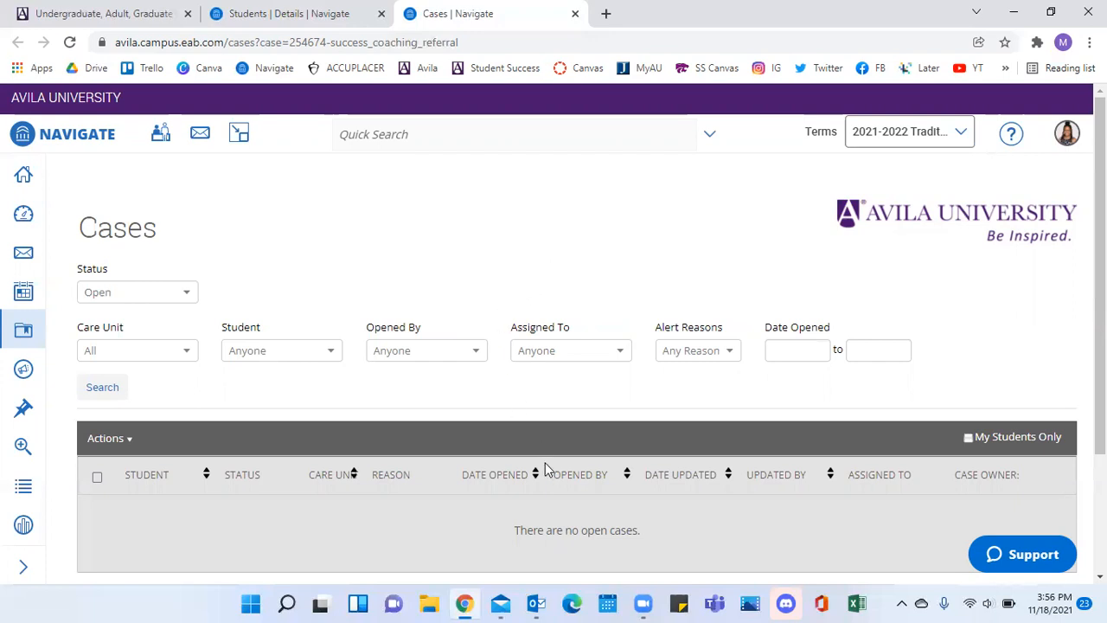
Switch to Outlook and read the Navigate notification e-mail that the student received about the instructor's concern.
{"action": "left_click", "coordinate": [535, 604]}
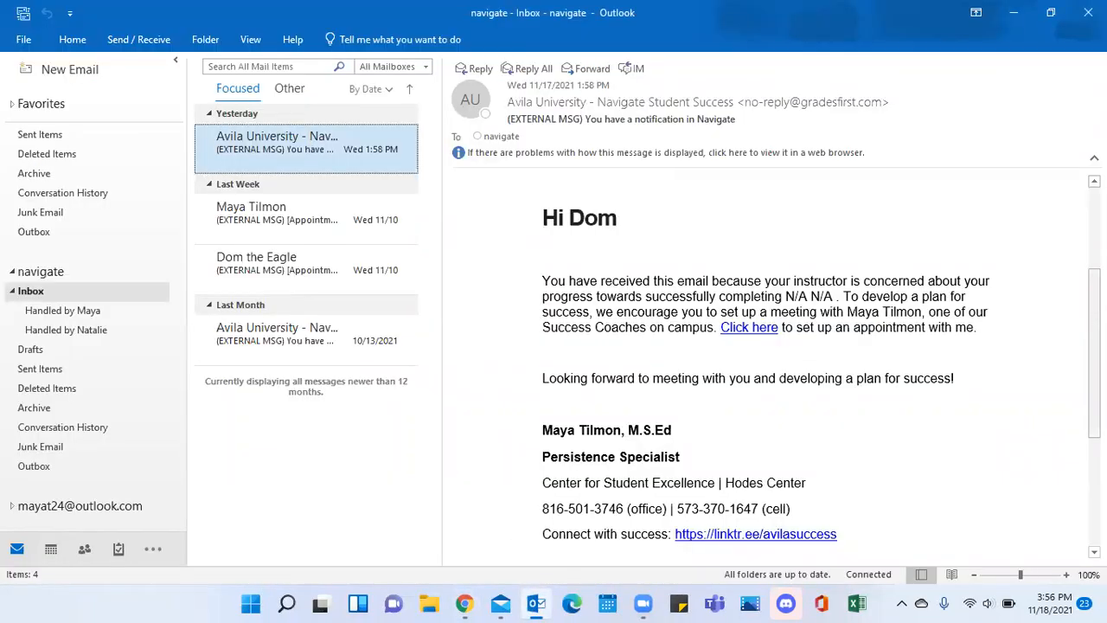
{"action": "scroll", "coordinate": [1094, 346], "scroll_direction": "up", "scroll_amount": 4}
{"action": "scroll", "coordinate": [516, 254], "scroll_direction": "up", "scroll_amount": 1}
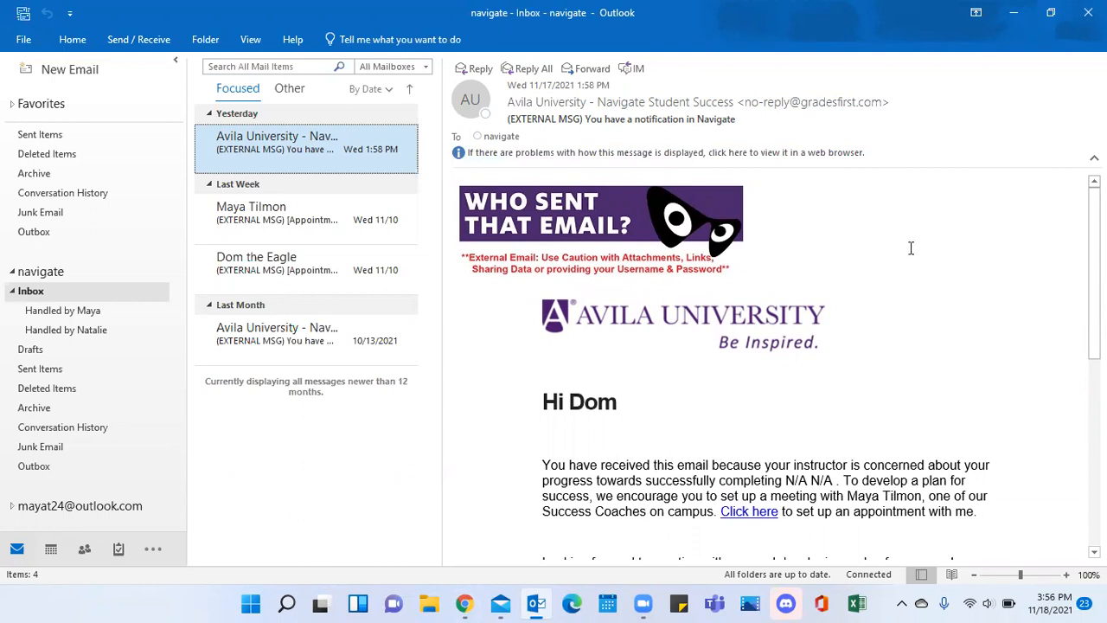
{"action": "scroll", "coordinate": [1094, 277], "scroll_direction": "down", "scroll_amount": 2}
{"action": "scroll", "coordinate": [580, 279], "scroll_direction": "down", "scroll_amount": 1}
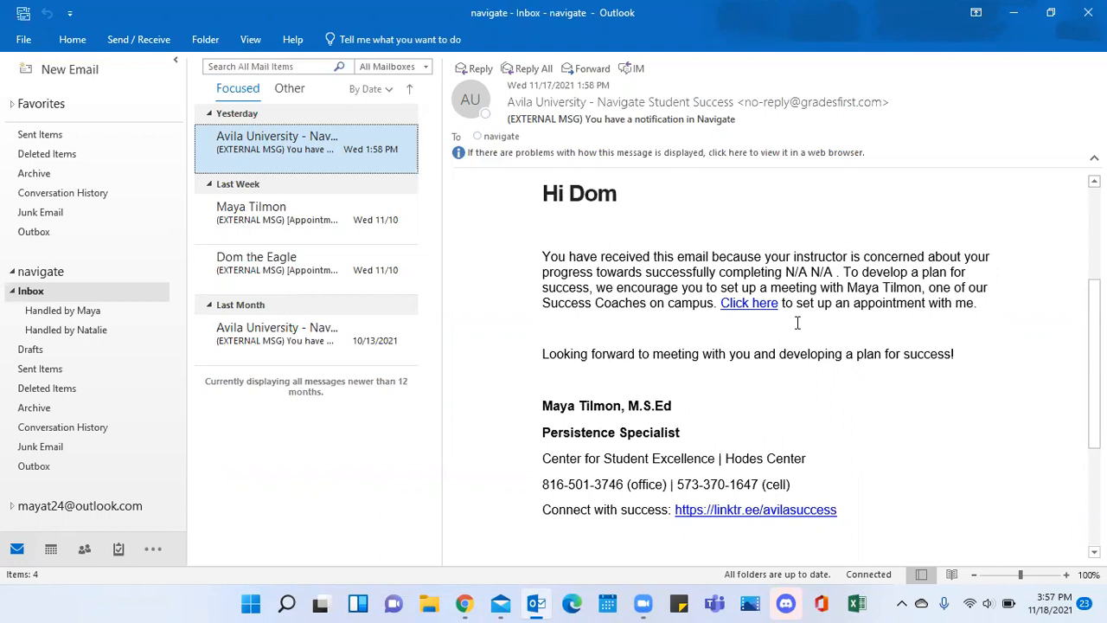
{"action": "scroll", "coordinate": [798, 322], "scroll_direction": "down", "scroll_amount": 1}
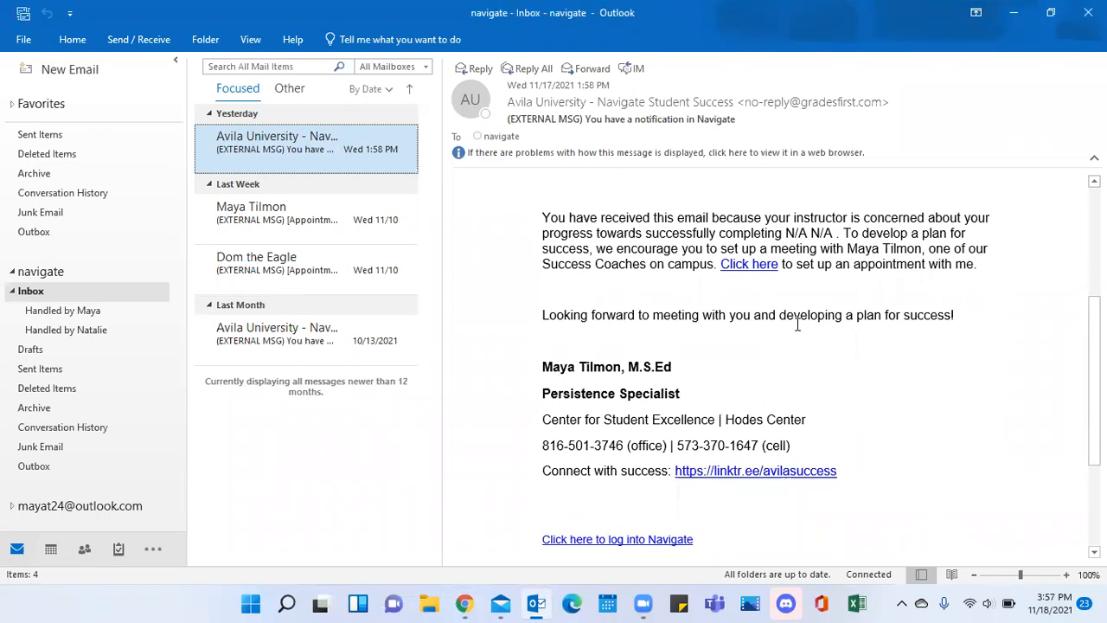
{"action": "scroll", "coordinate": [797, 325], "scroll_direction": "up", "scroll_amount": 1}
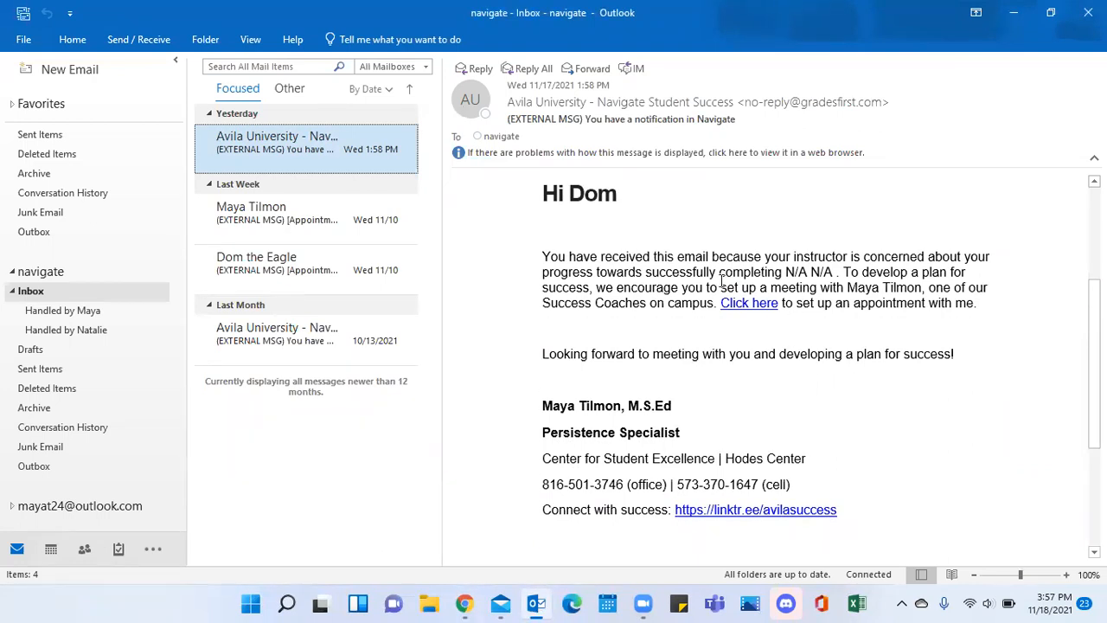
Review the rest of the notification e-mail, including its appointment link, coach signature and Navigate login link, and return to the Navigate cases page in Chrome.
{"action": "scroll", "coordinate": [792, 333], "scroll_direction": "down", "scroll_amount": 2}
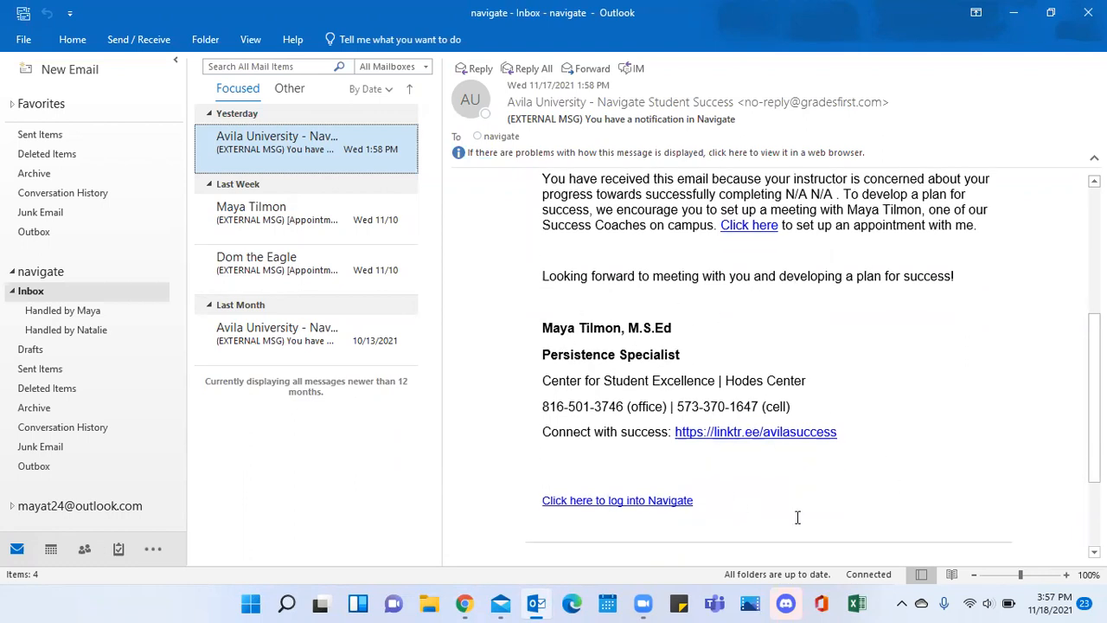
{"action": "scroll", "coordinate": [917, 400], "scroll_direction": "down", "scroll_amount": 2}
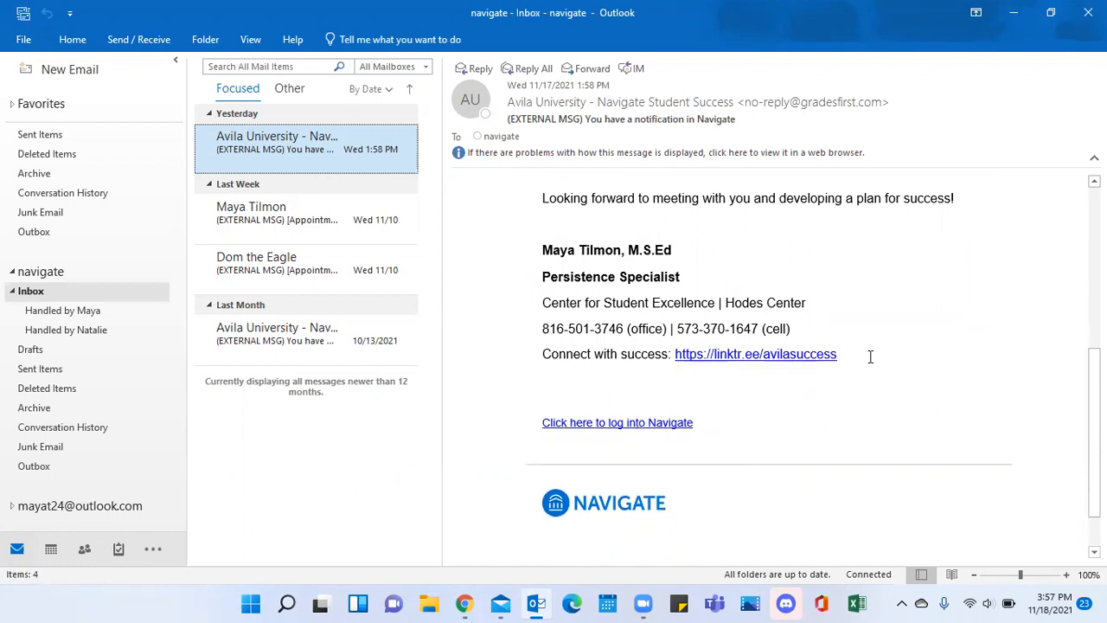
{"action": "scroll", "coordinate": [870, 353], "scroll_direction": "up", "scroll_amount": 6}
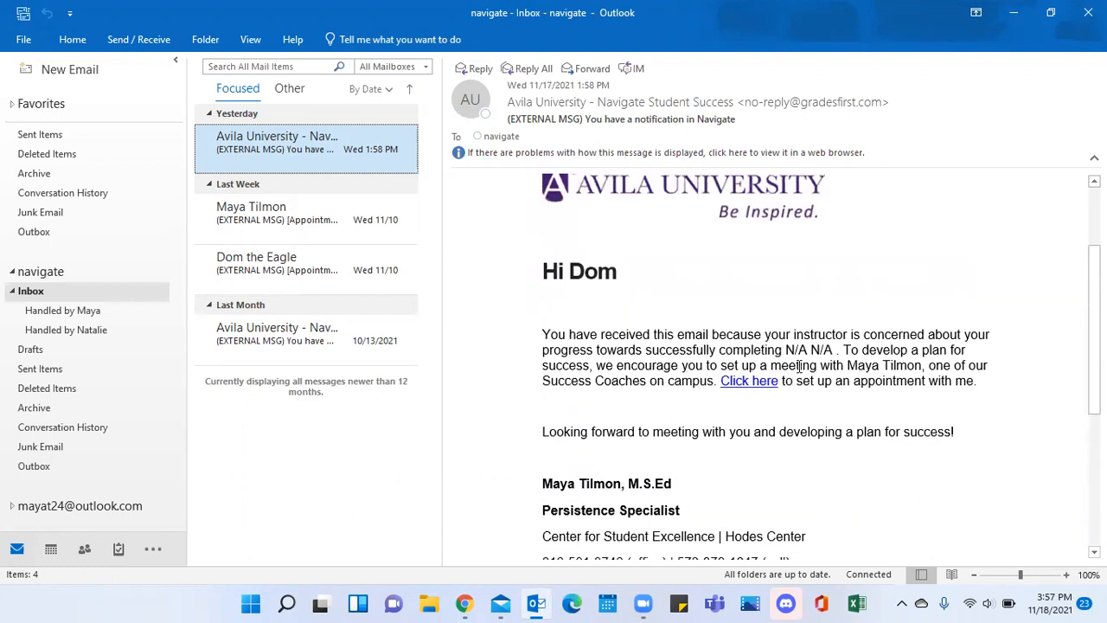
{"action": "scroll", "coordinate": [847, 385], "scroll_direction": "up", "scroll_amount": 2}
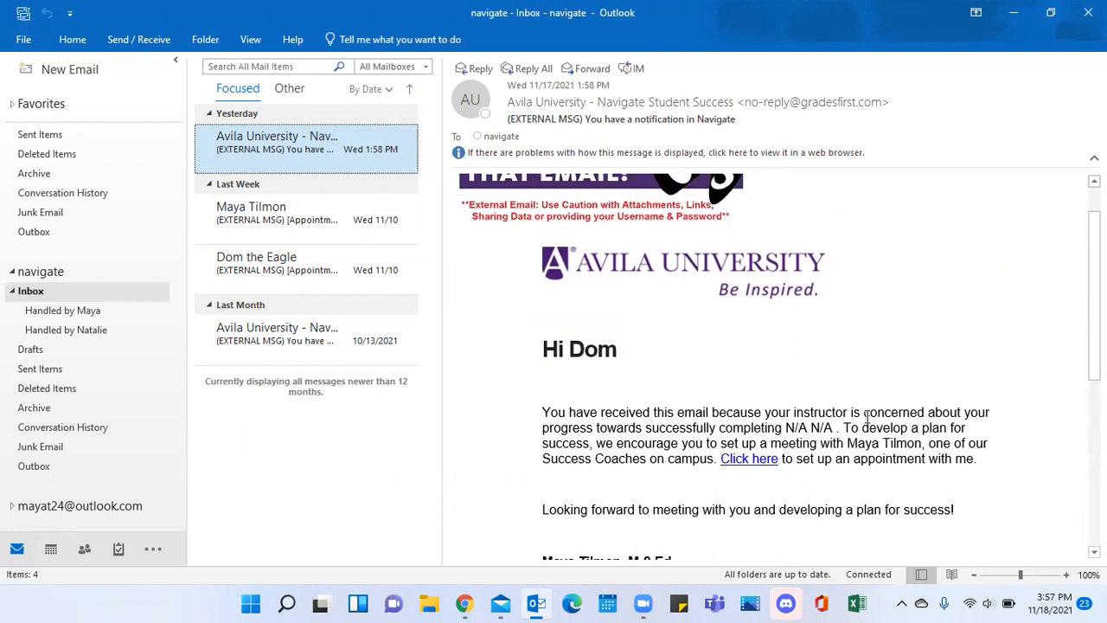
{"action": "left_click", "coordinate": [868, 413]}
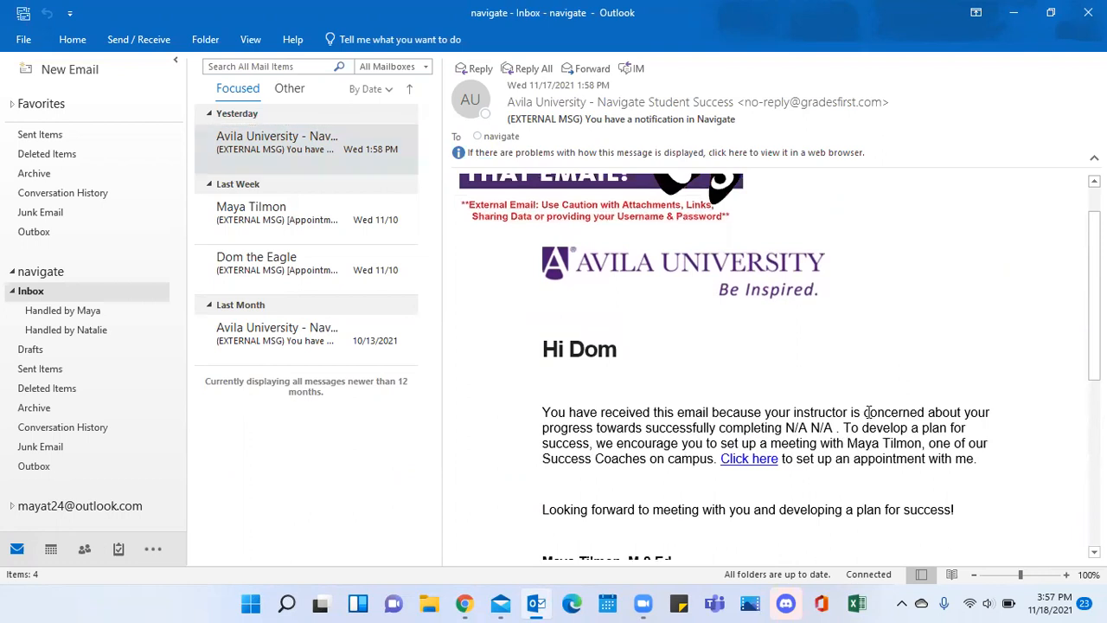
{"action": "scroll", "coordinate": [868, 414], "scroll_direction": "down", "scroll_amount": 1}
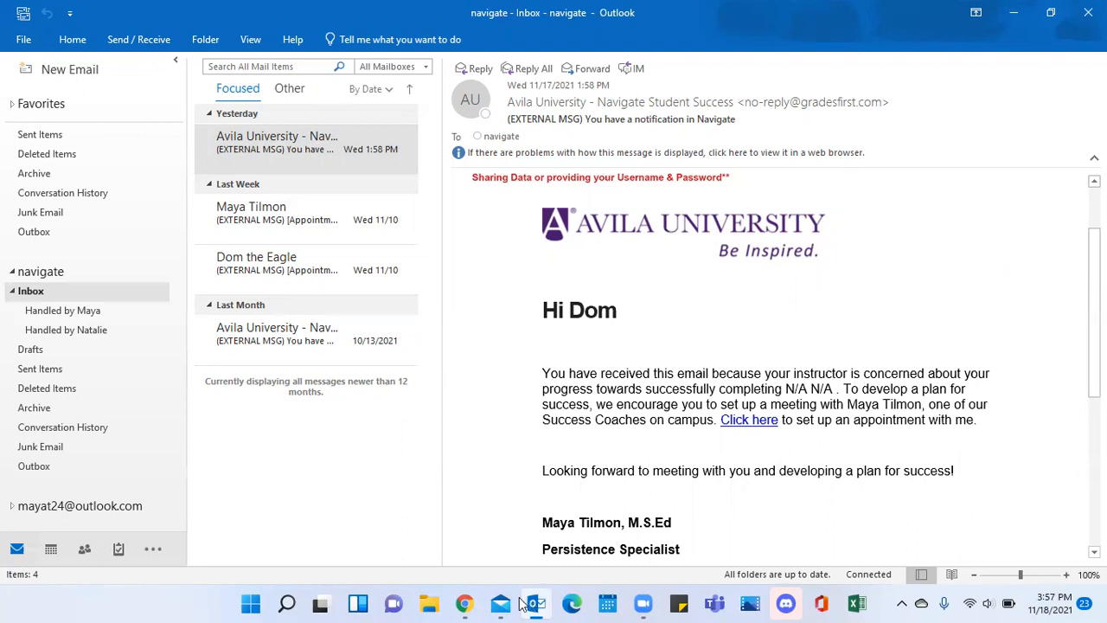
{"action": "left_click", "coordinate": [464, 603]}
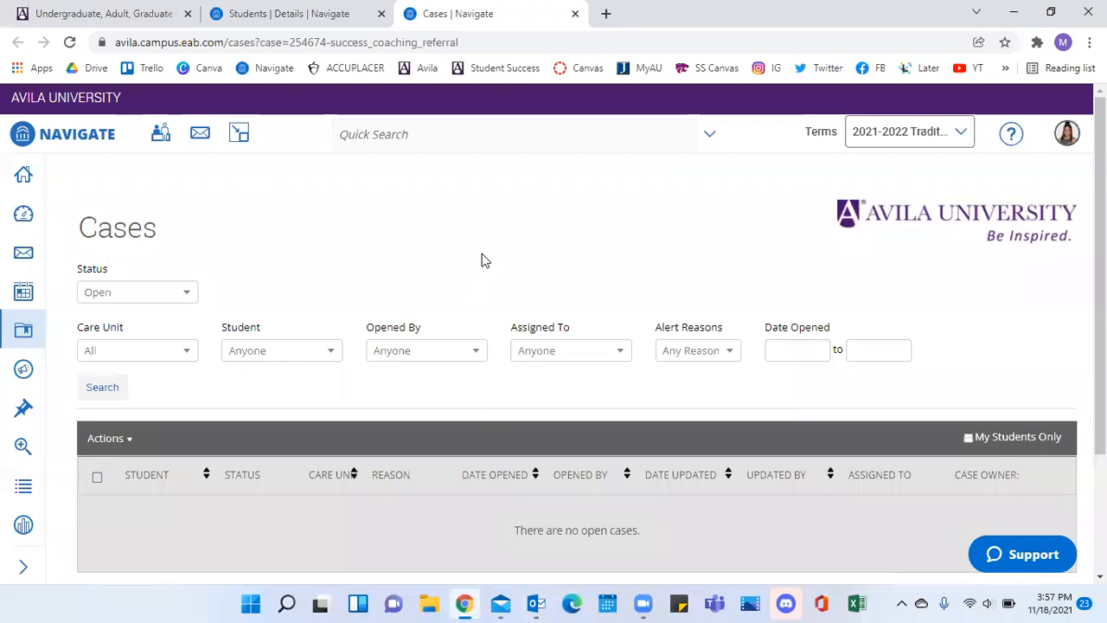